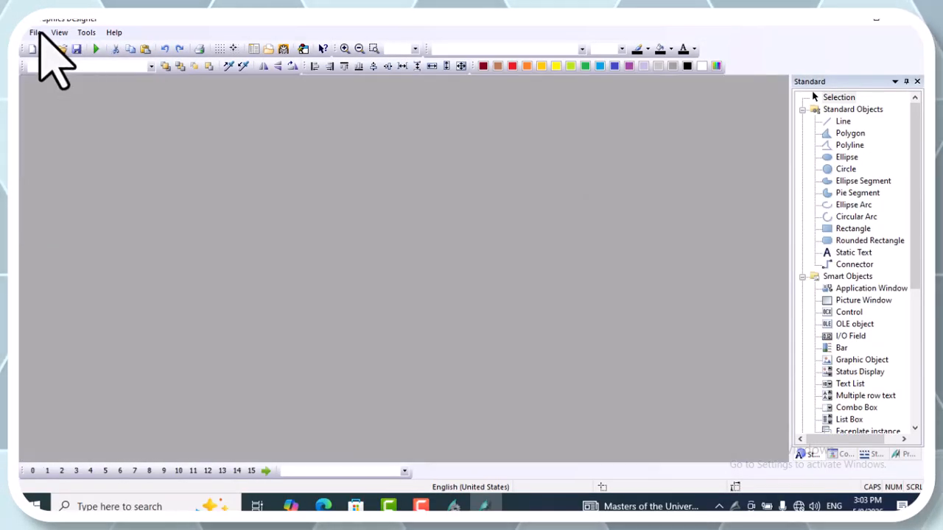
Open the PumpFP.PDL picture and bring up the object properties of the green OK static text
click(40, 36)
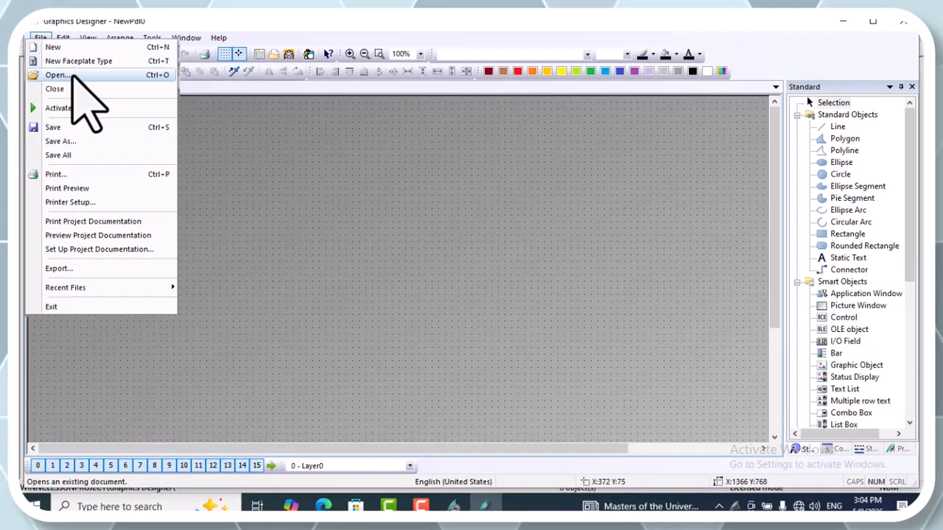
click(73, 76)
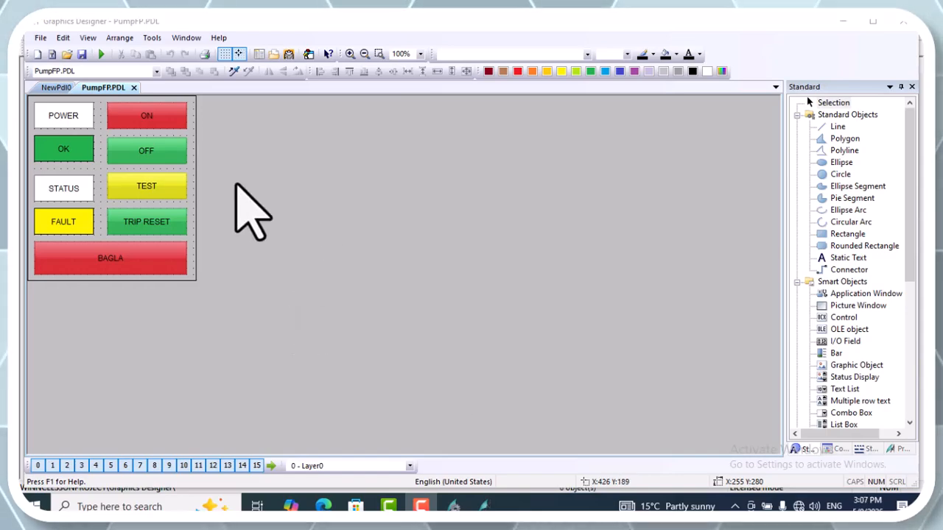
click(74, 150)
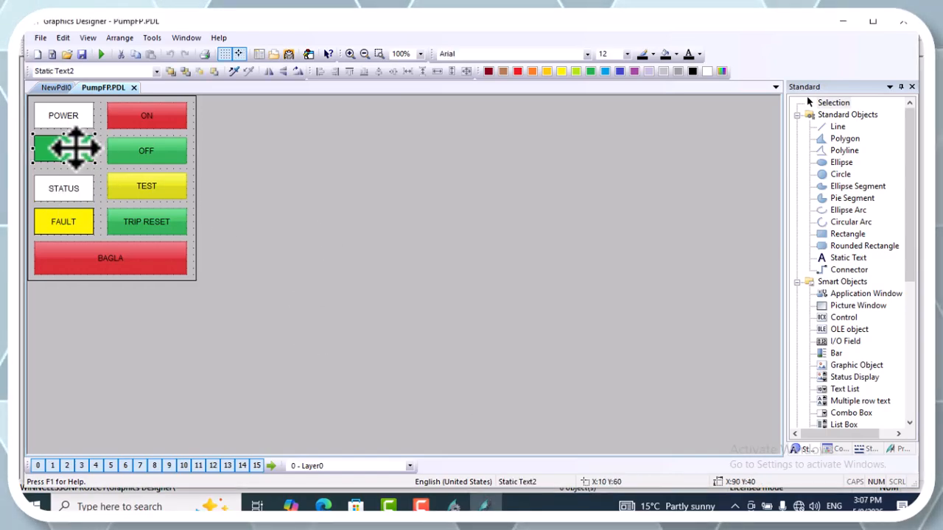
right_click(74, 150)
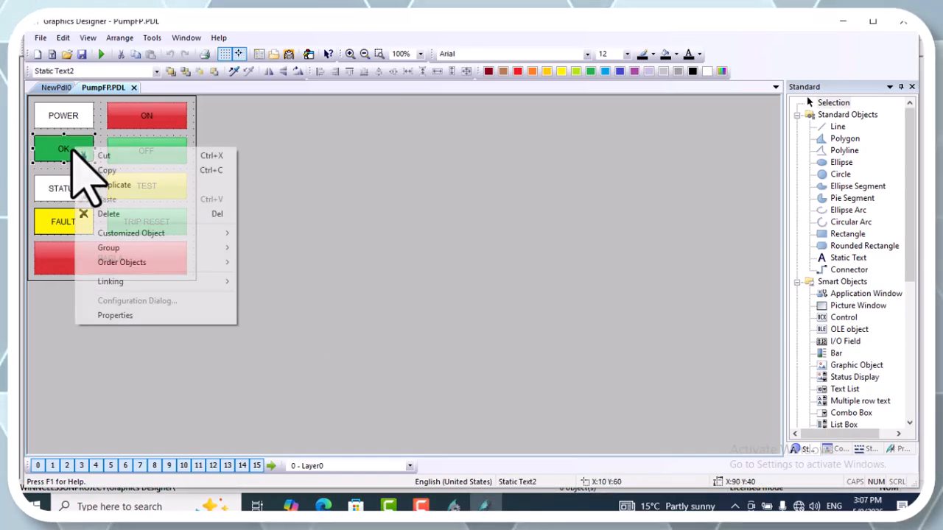
click(115, 315)
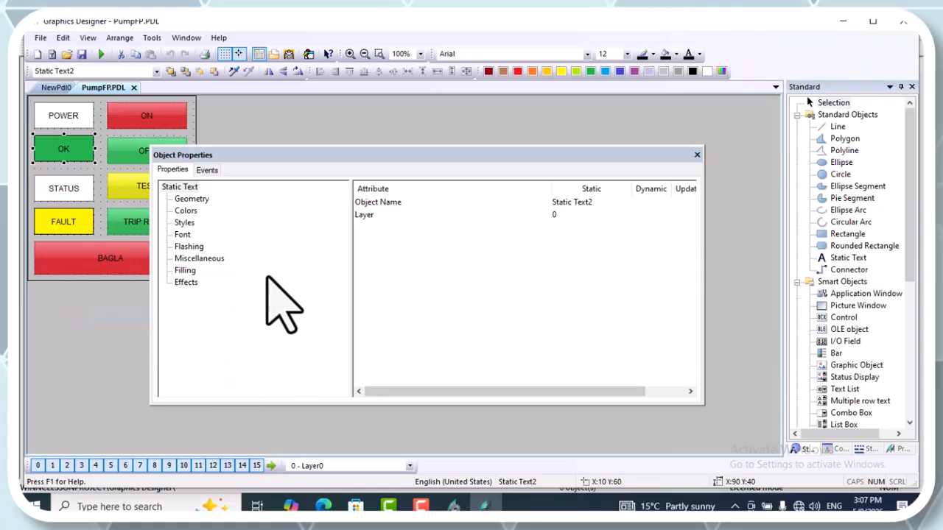
Start a Dynamic Dialog for the OK text's Background Color and set its data type to Boolean
click(186, 211)
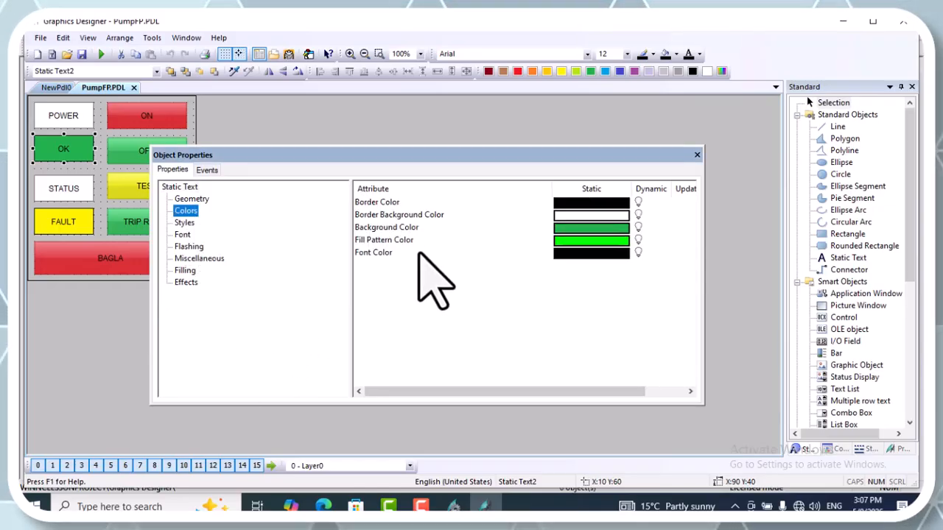
click(406, 228)
right_click(637, 227)
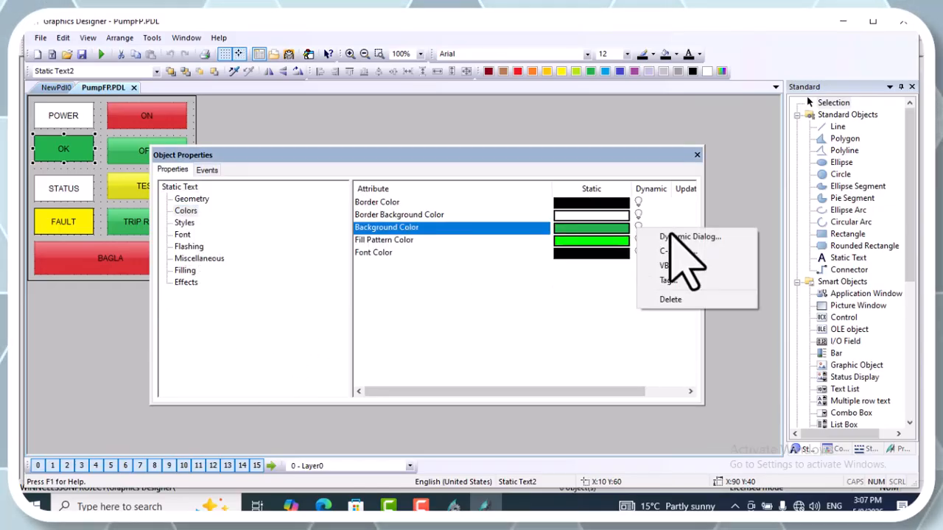
click(666, 237)
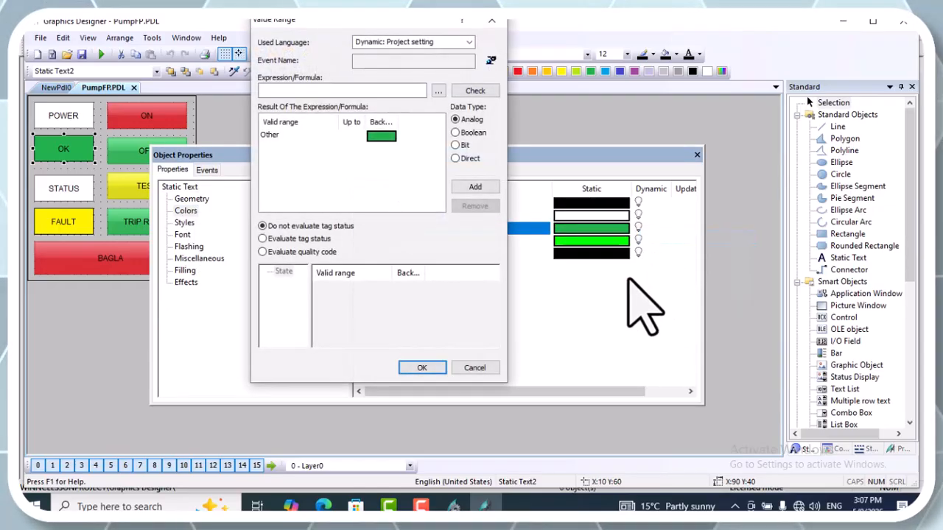
click(464, 134)
Assign the internal tag BLUE.PUMP_ON from the RENGTAGS group as the background color's expression
click(438, 91)
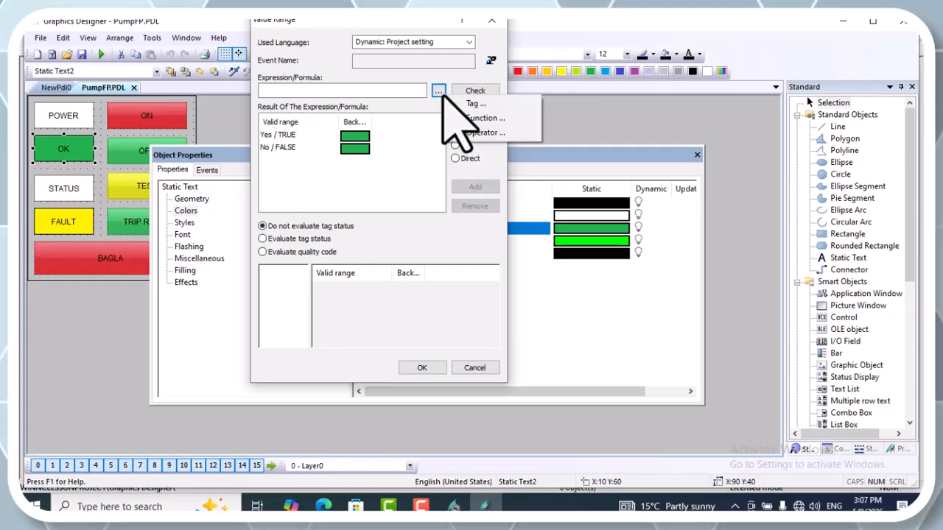
click(471, 120)
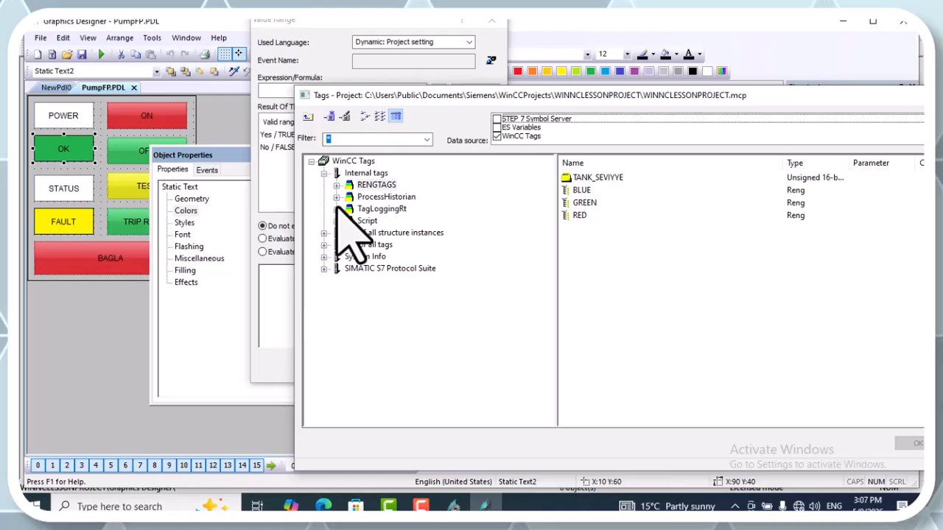
double_click(578, 190)
click(583, 203)
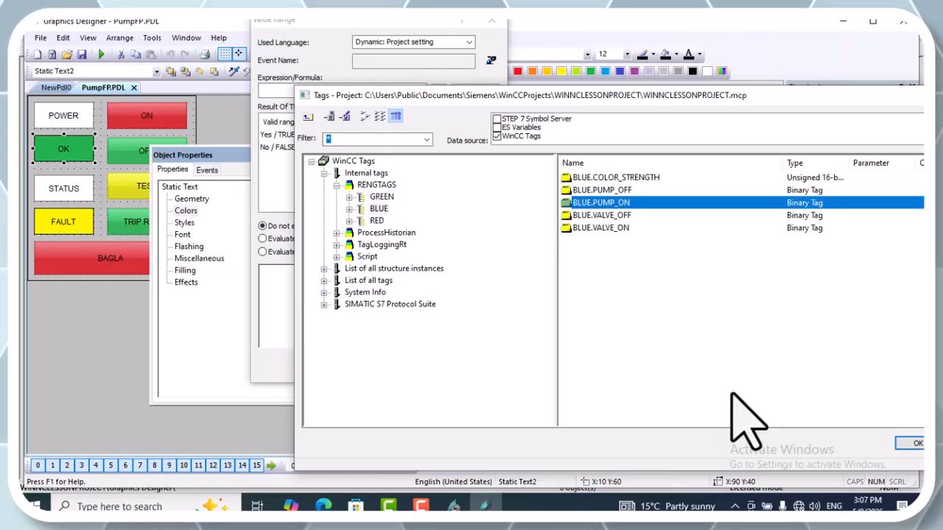
click(913, 443)
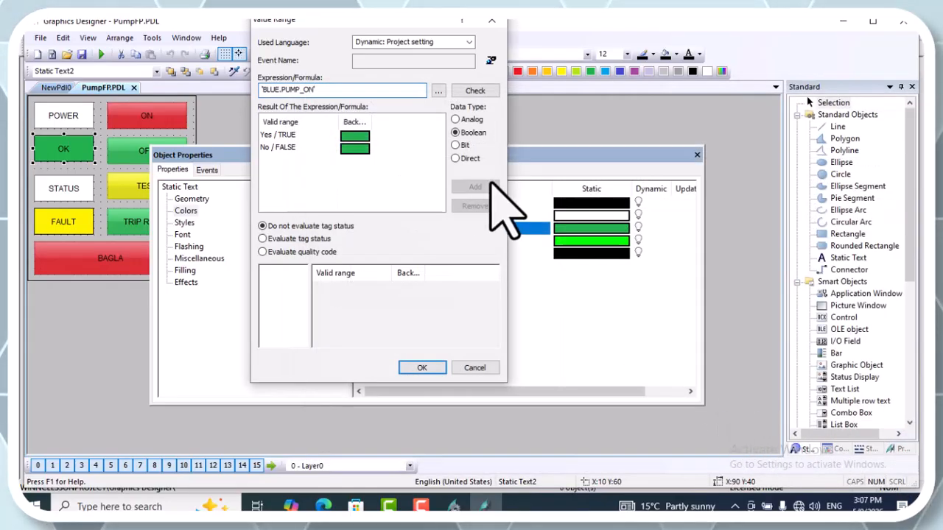
Set the background color for the Yes / TRUE result to red (CE0000)
double_click(349, 136)
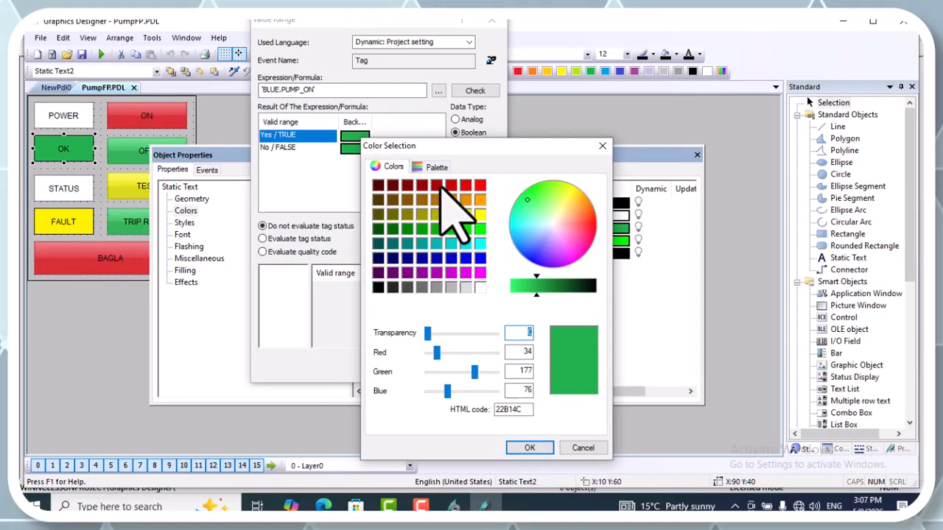
click(465, 185)
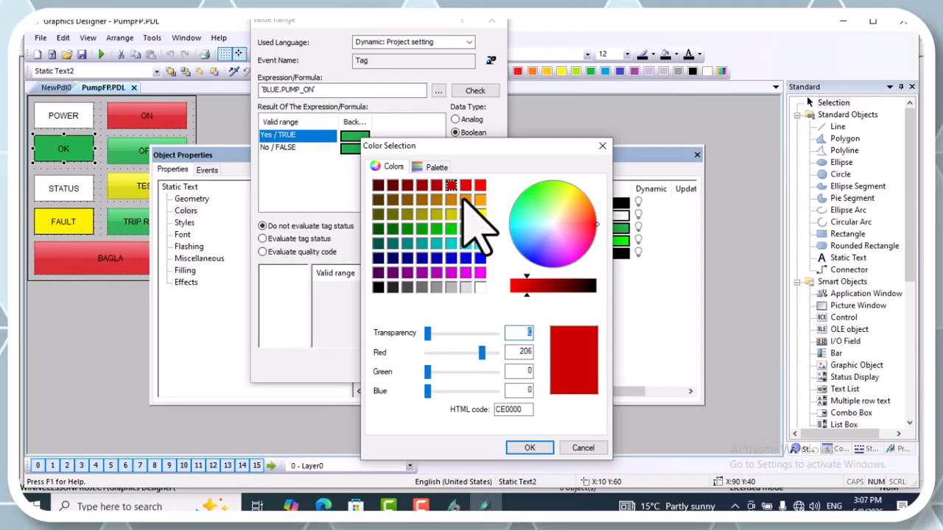
click(530, 448)
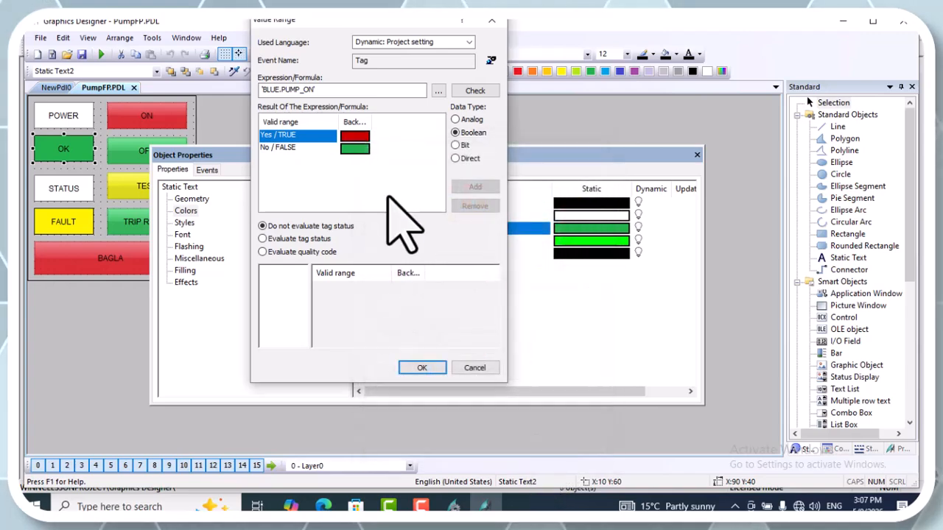
Remove the BLUE prefix so the expression is '.PUMP_ON', and apply the dynamic background color while ignoring the missing tag
click(280, 92)
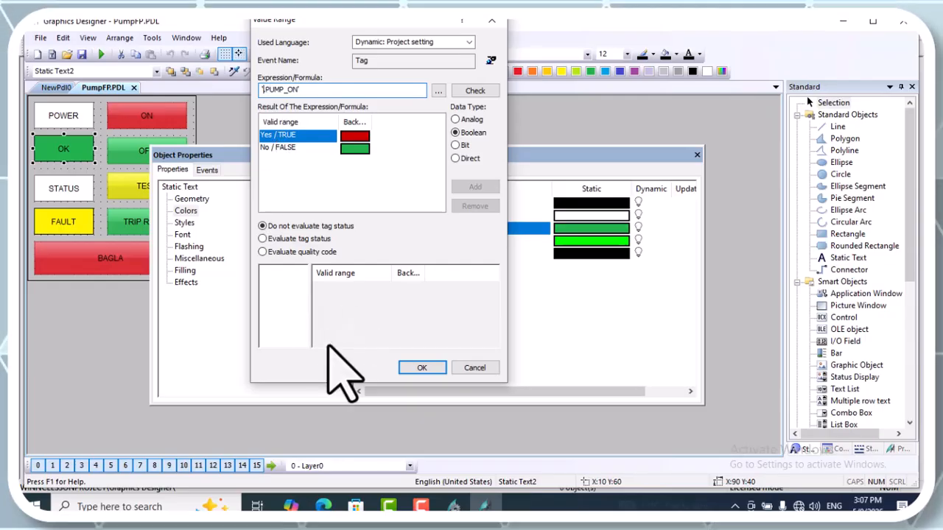
click(422, 367)
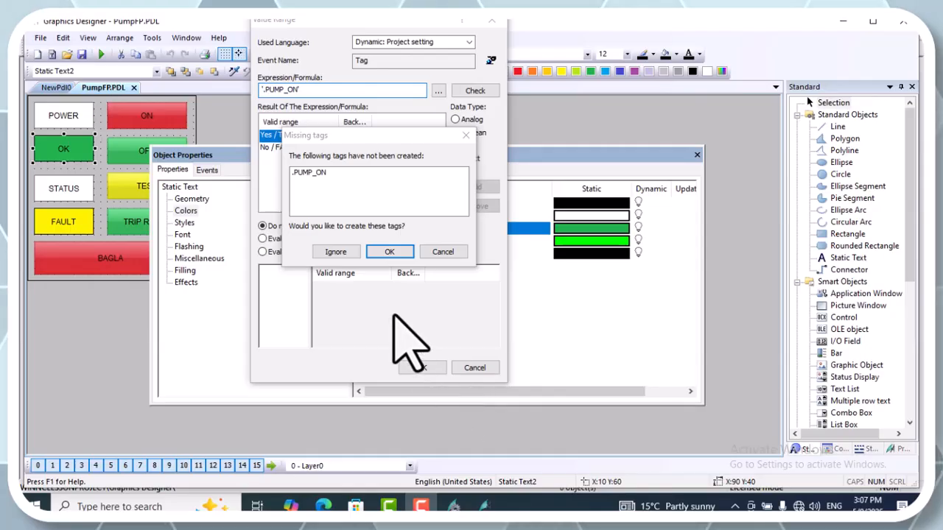
click(343, 253)
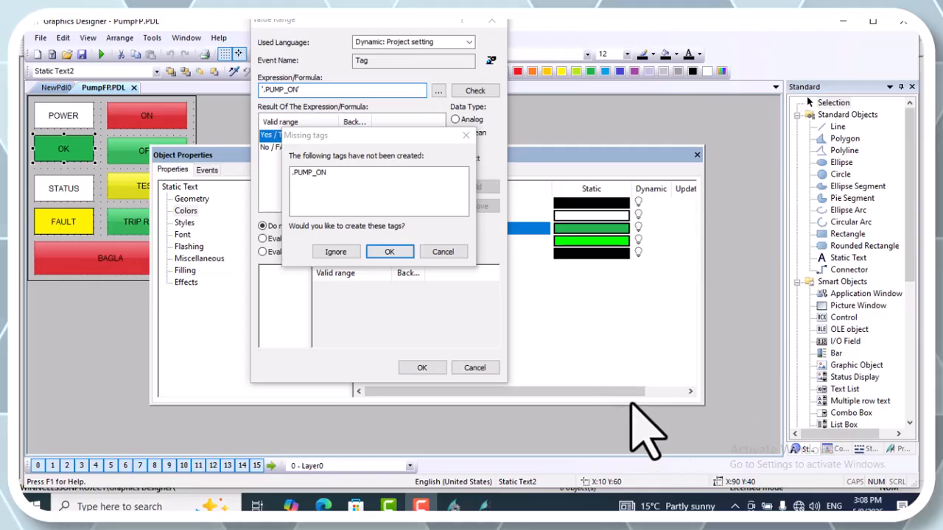
click(403, 251)
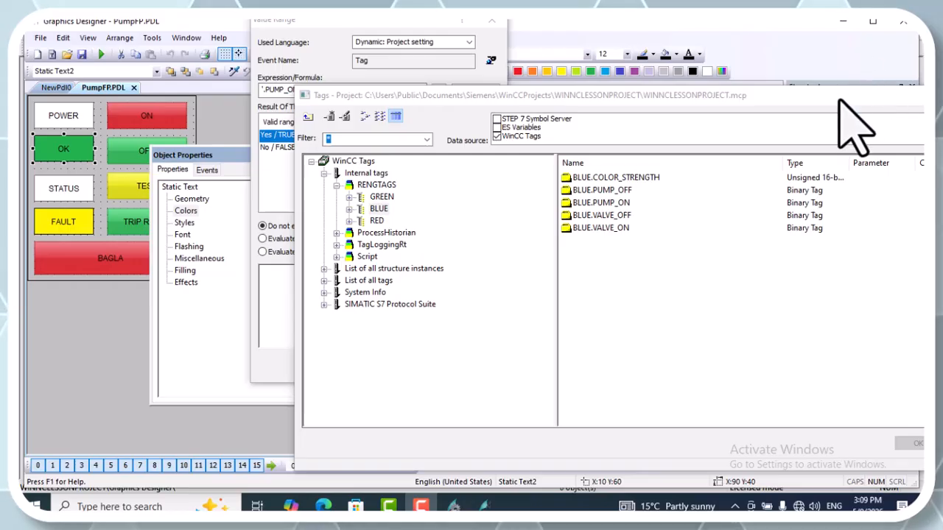
click(837, 74)
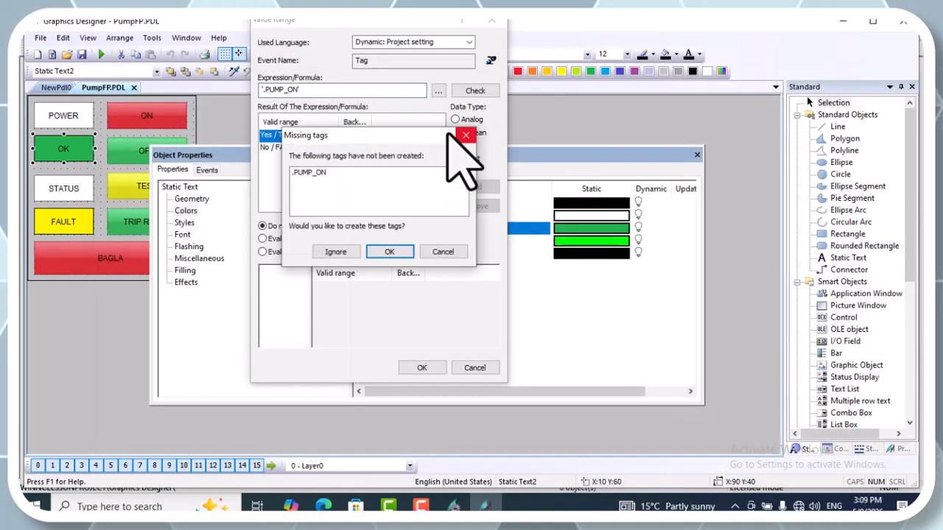
click(335, 252)
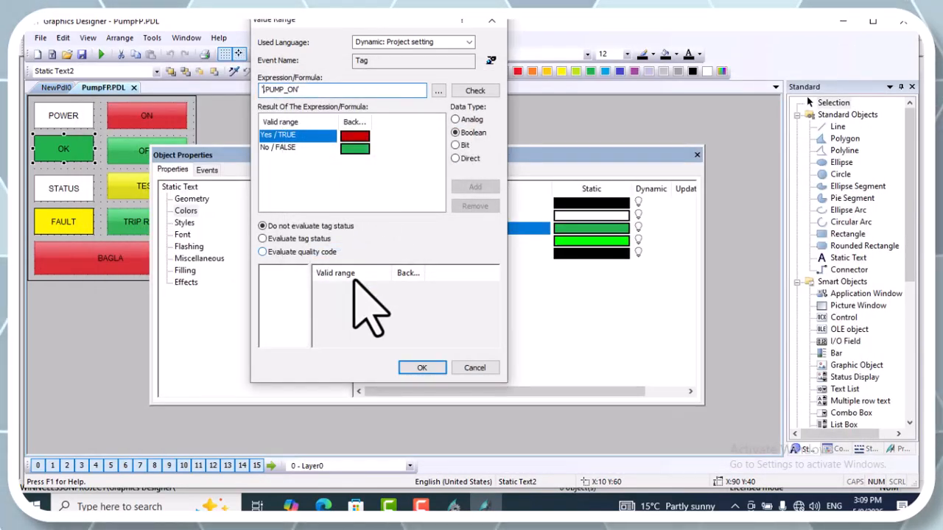
click(414, 368)
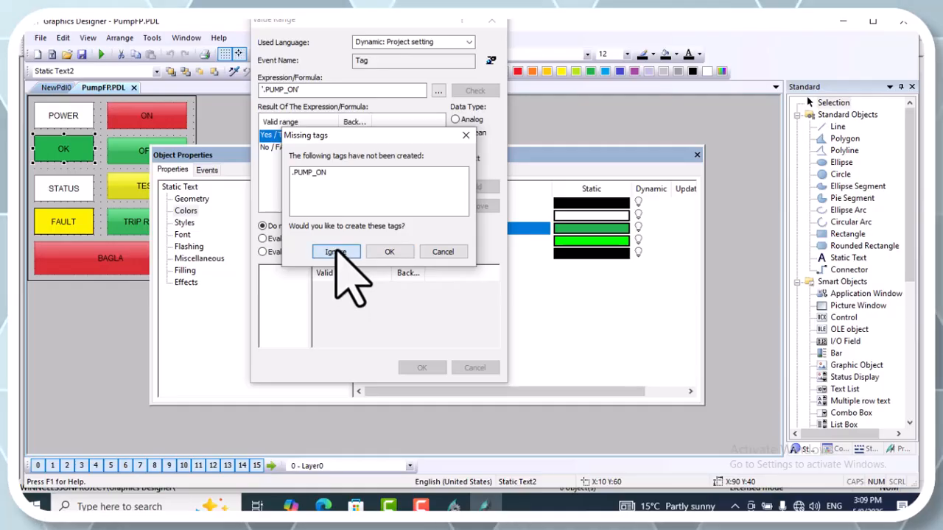
click(335, 252)
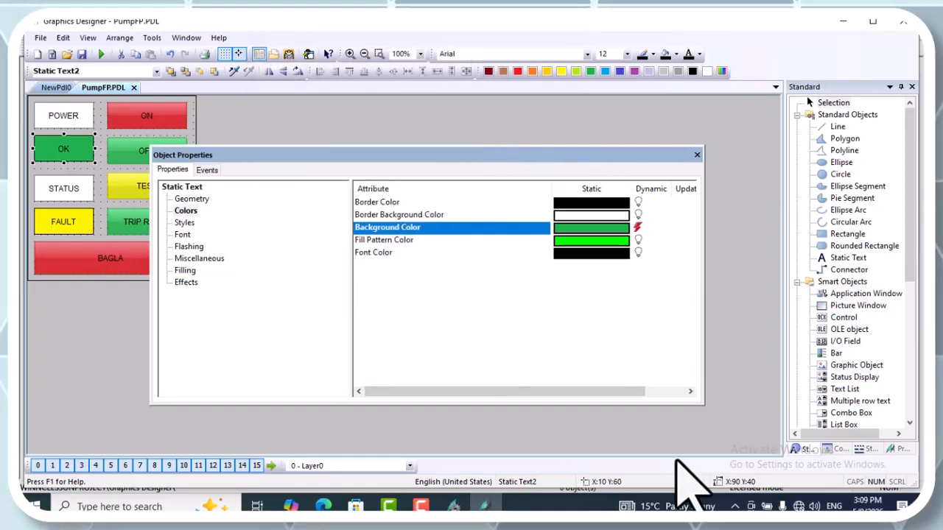
Start a Dynamic Dialog for the Text attribute in the OK object's Font properties, with Boolean data type
click(193, 200)
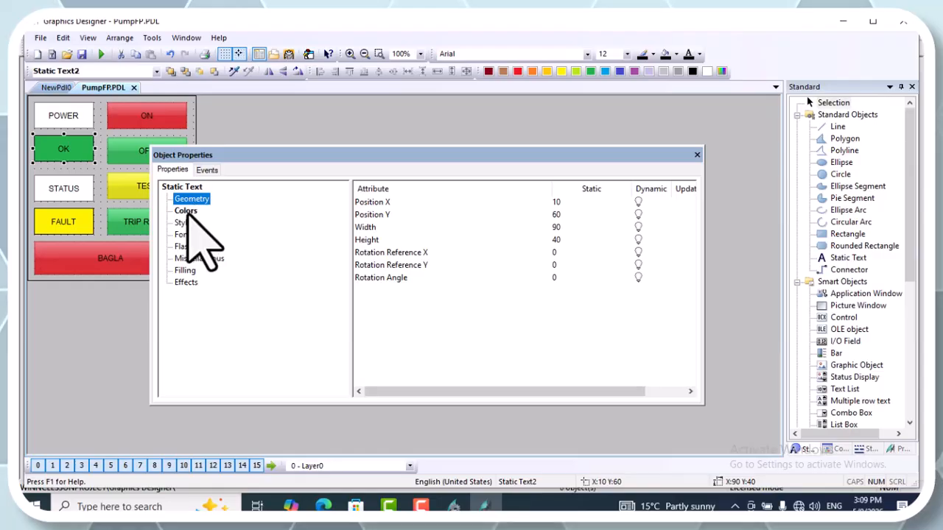
click(185, 211)
click(185, 222)
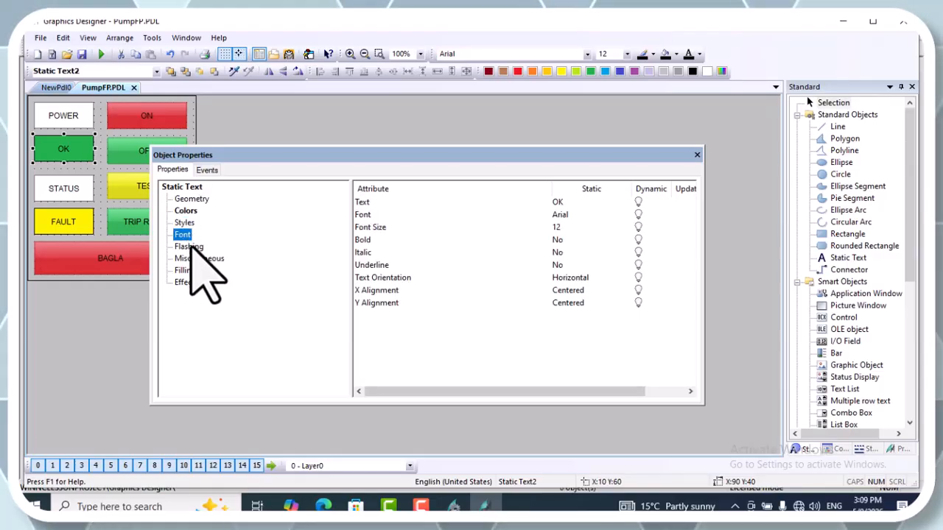
right_click(639, 203)
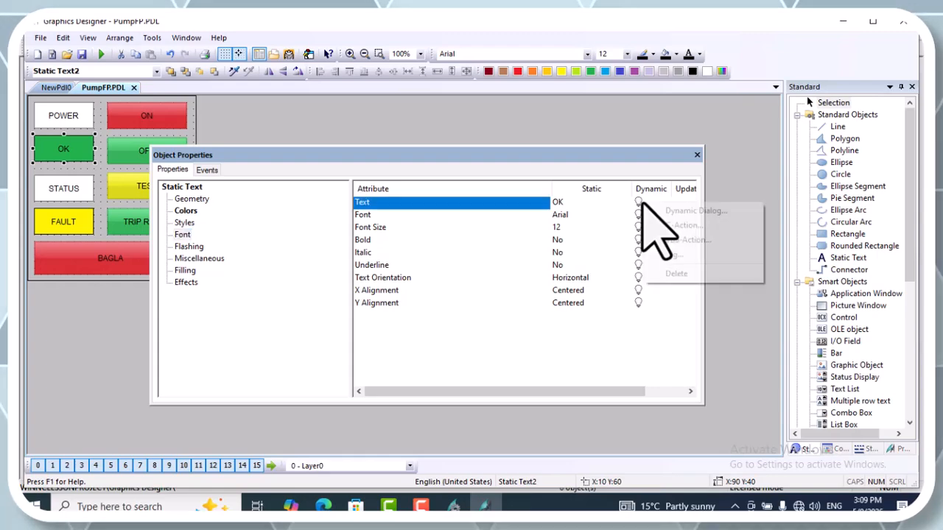
click(667, 208)
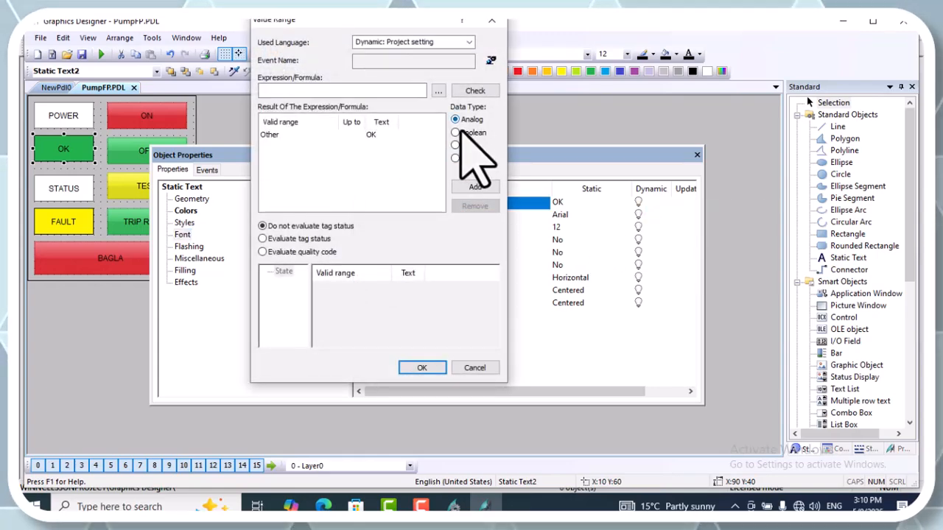
click(456, 133)
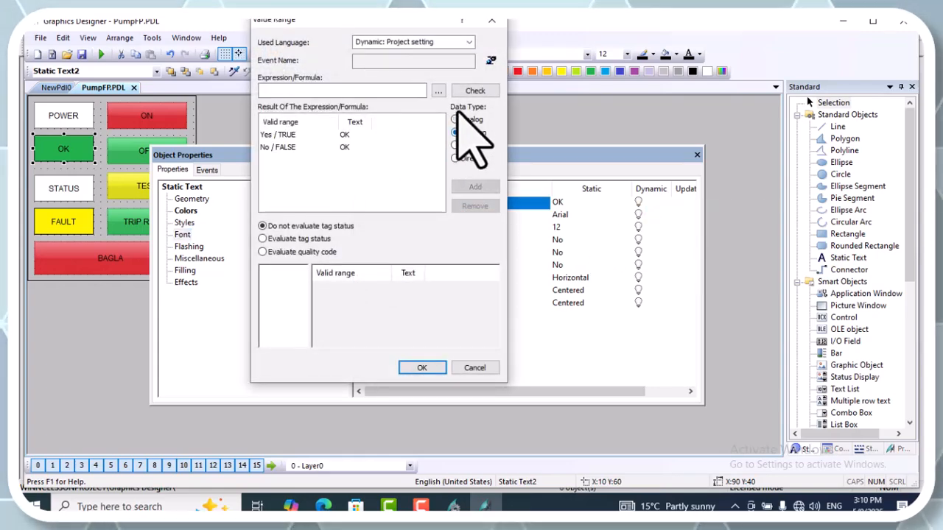
Assign the tag BLUE.PUMP_ON as the expression for the dynamic text
click(441, 94)
click(463, 94)
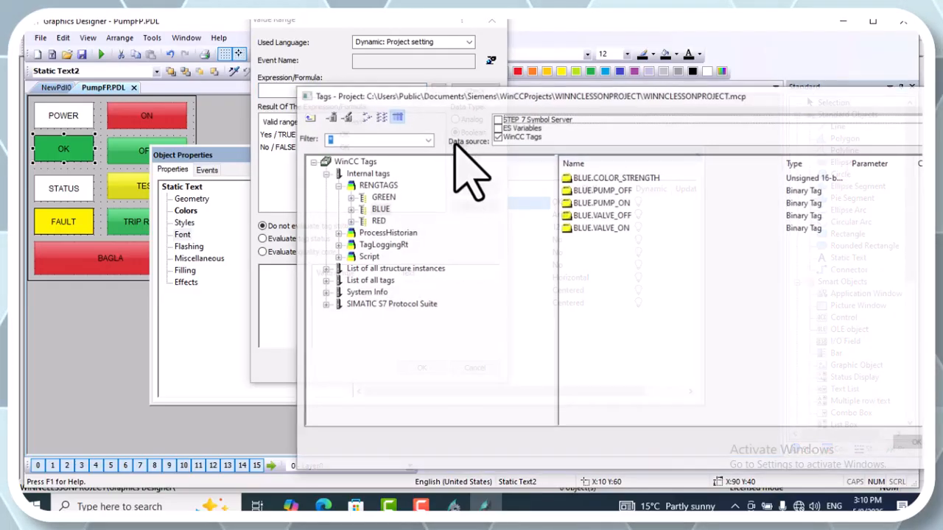
click(601, 204)
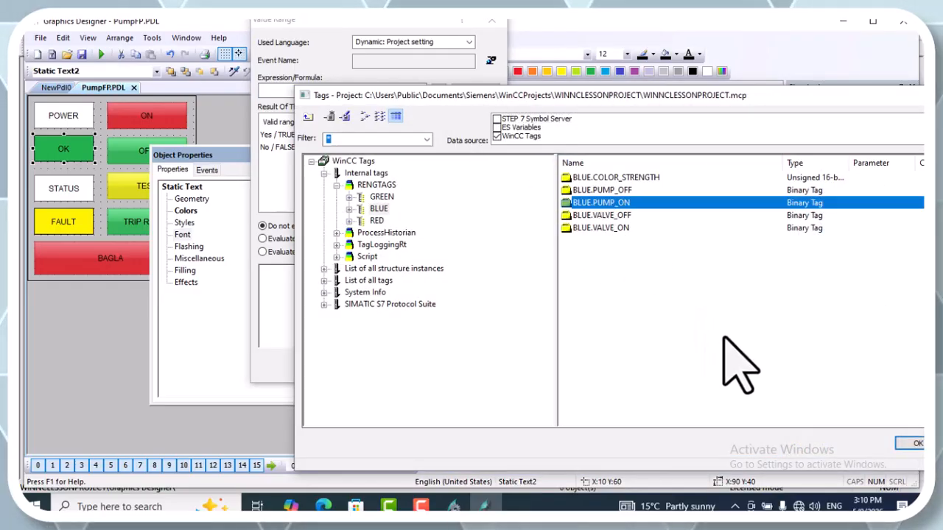
click(726, 469)
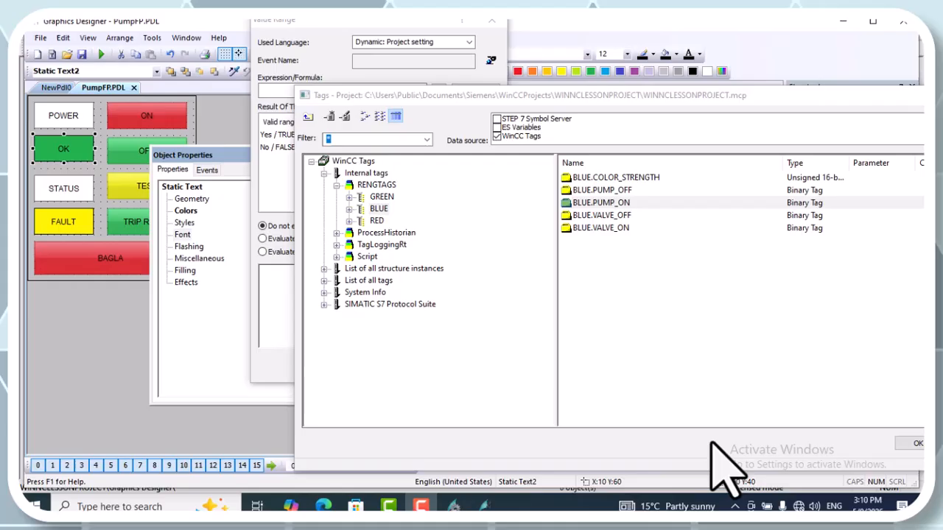
click(639, 203)
click(908, 444)
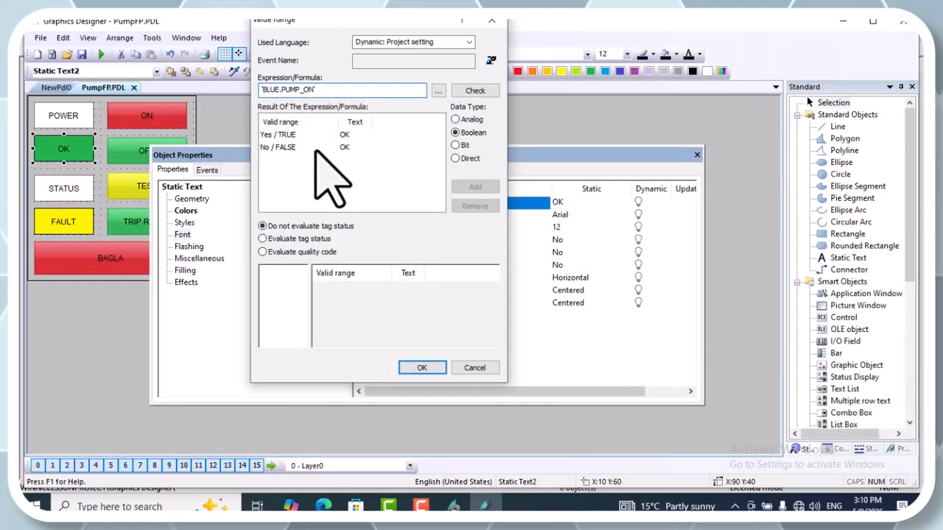
Set the text shown for the No / FALSE result to OFF
click(344, 148)
double_click(343, 147)
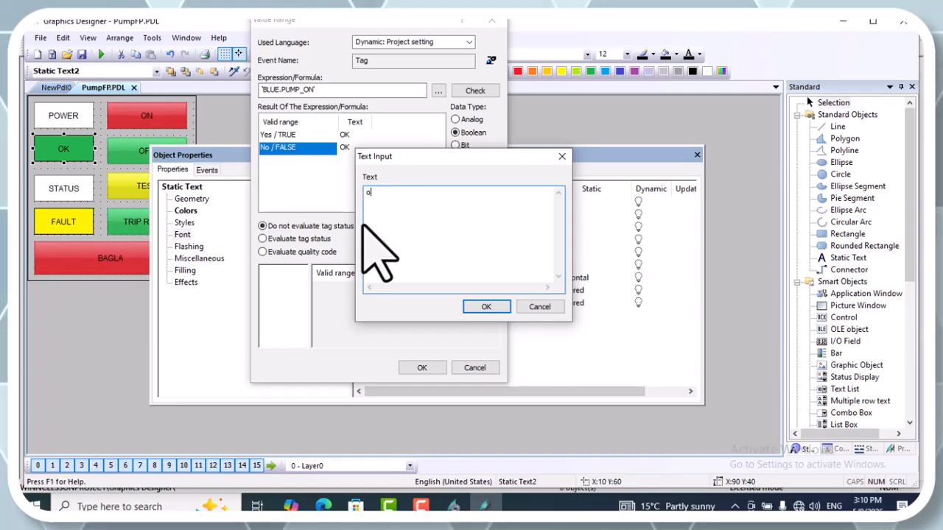
key(BackSpace)
key(BackSpace)
key(BackSpace)
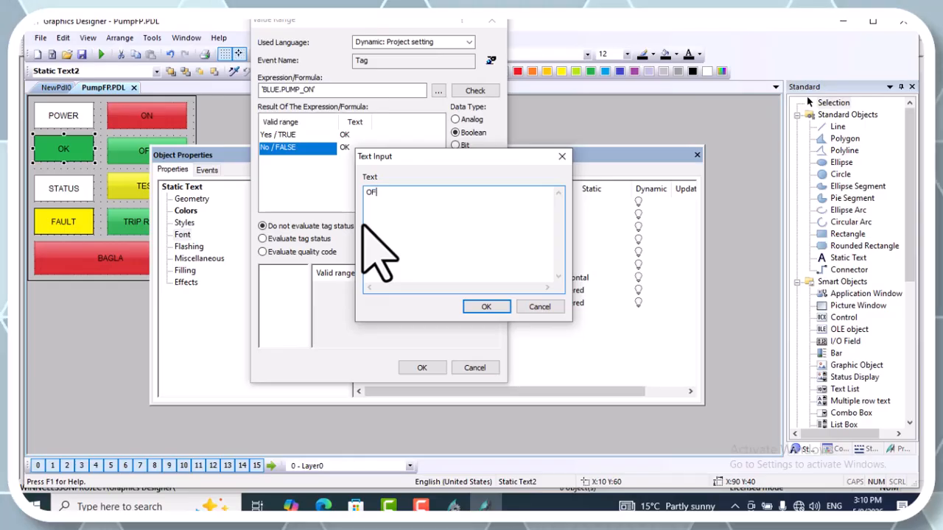
click(486, 307)
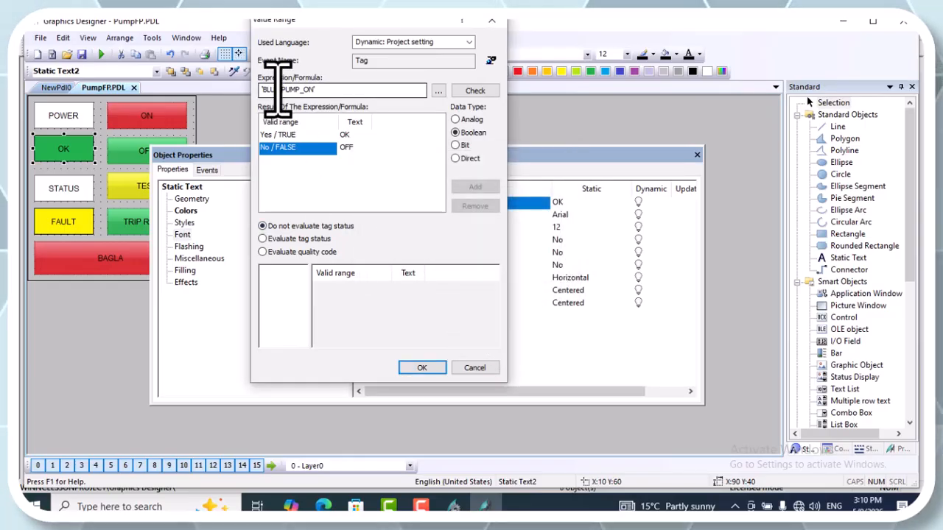
Remove the BLUE prefix so the text expression is '.PUMP_ON', apply the dynamic text while ignoring the missing tag, and close the object properties
drag(279, 90, 273, 89)
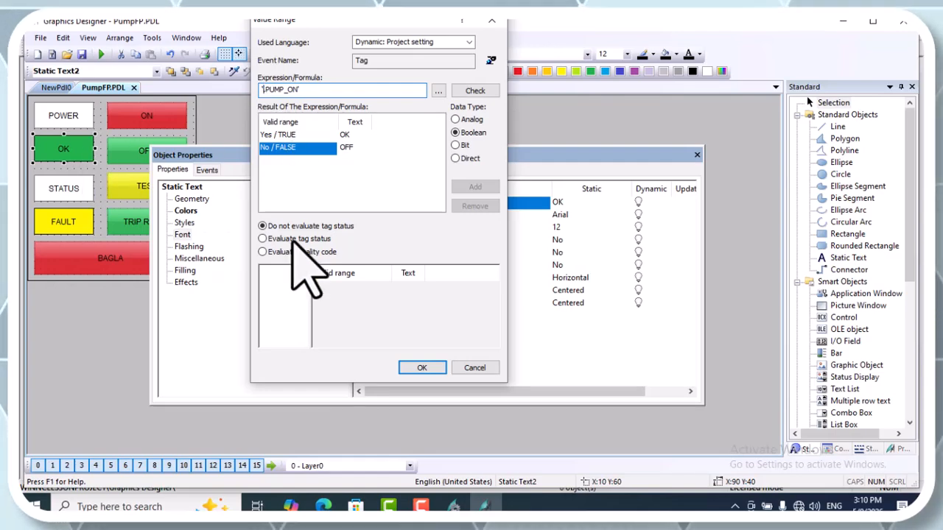
click(419, 367)
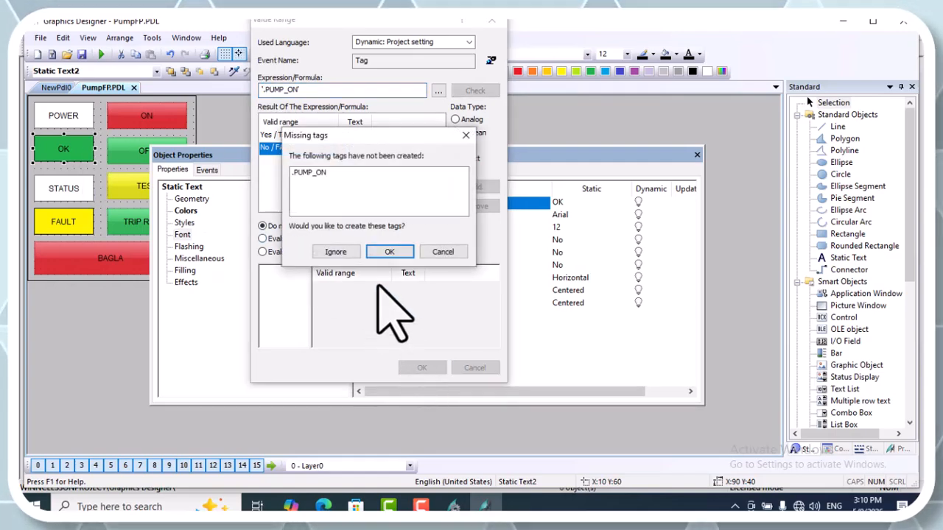
click(333, 251)
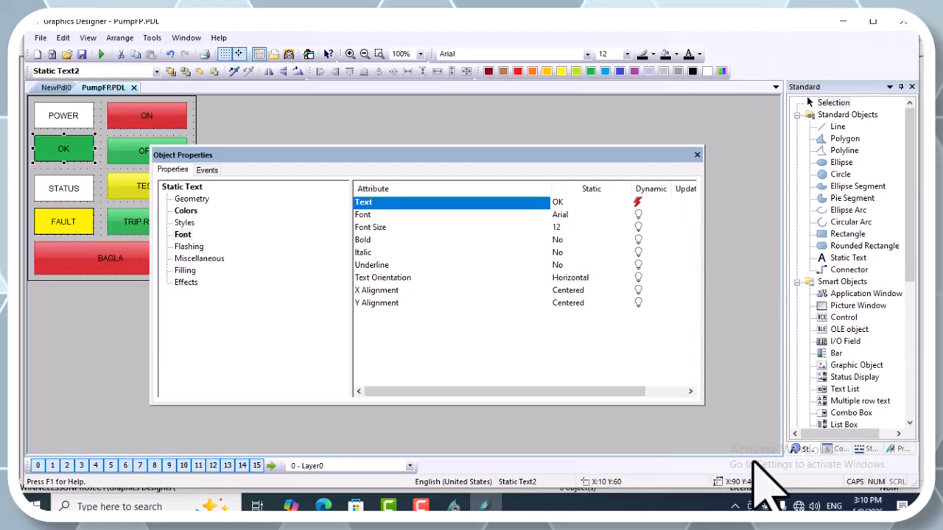
click(697, 156)
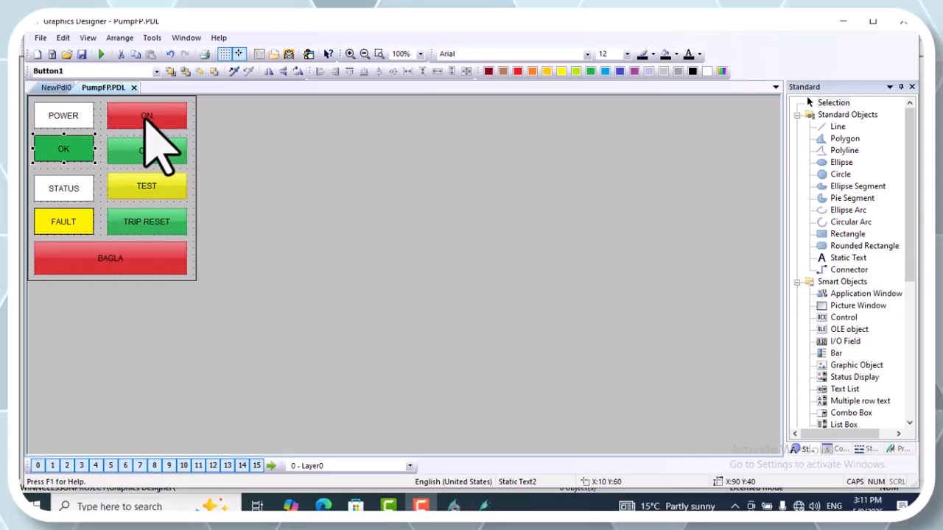
Change the text of the faceplate's red ON button to START
click(150, 116)
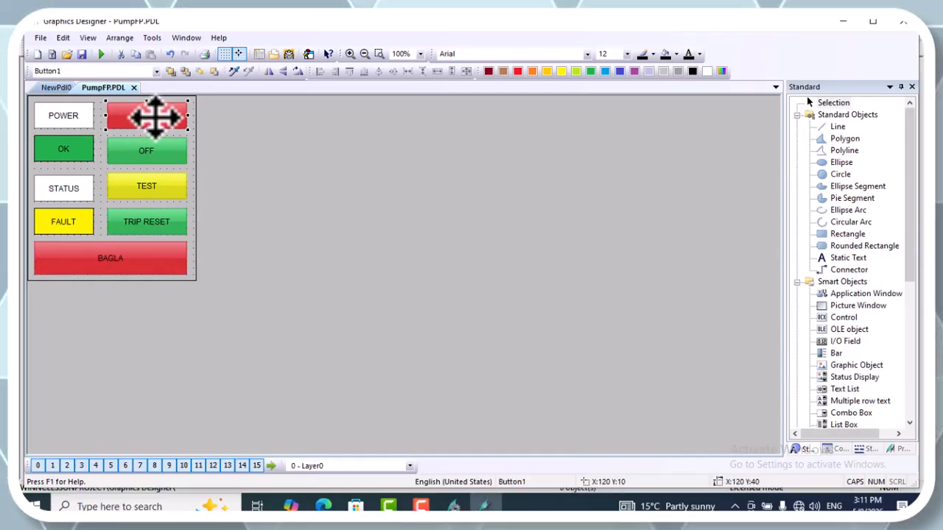
right_click(153, 116)
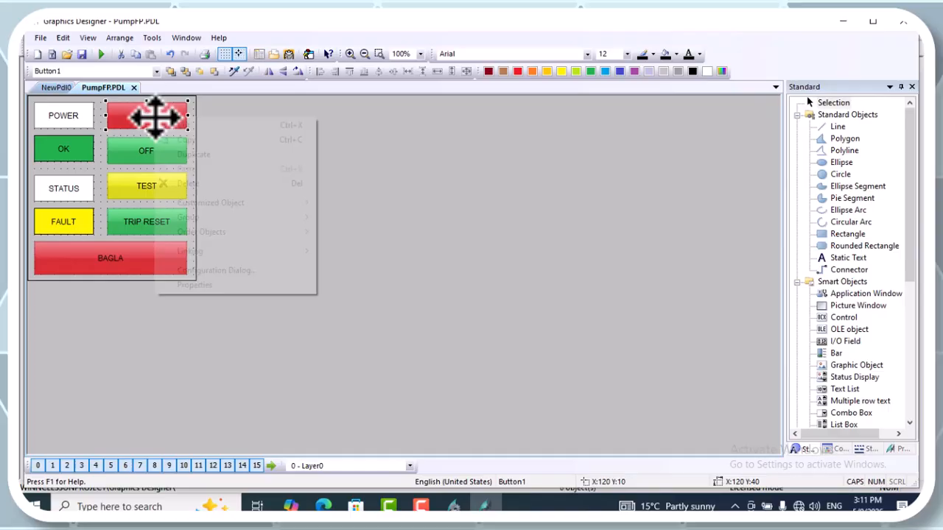
click(225, 271)
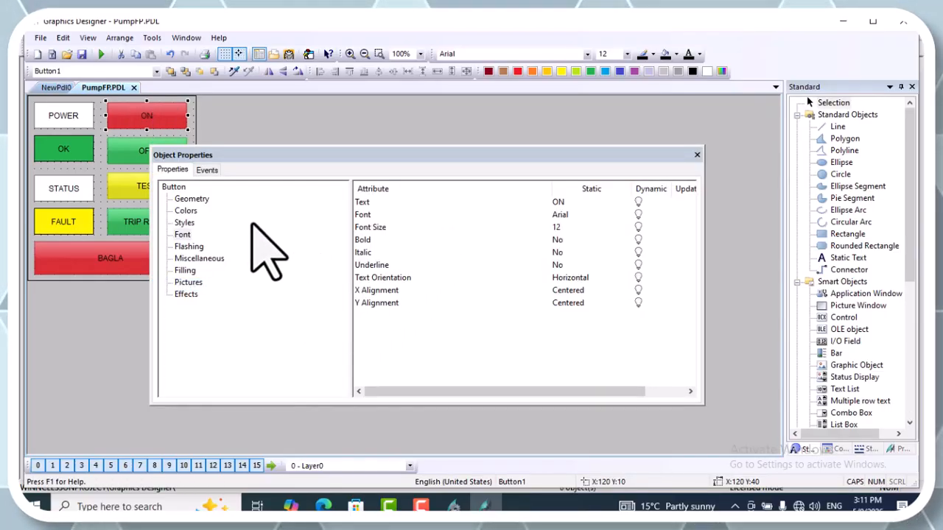
click(558, 203)
click(567, 203)
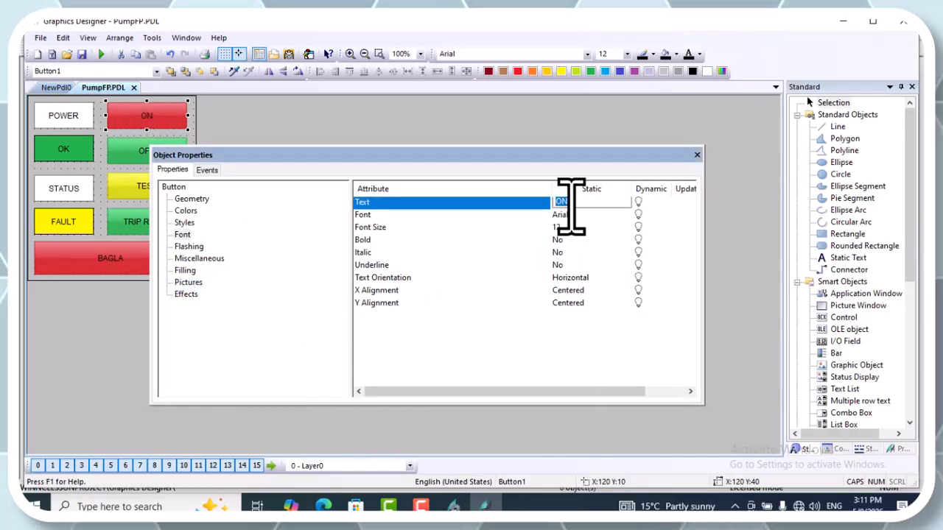
text(START)
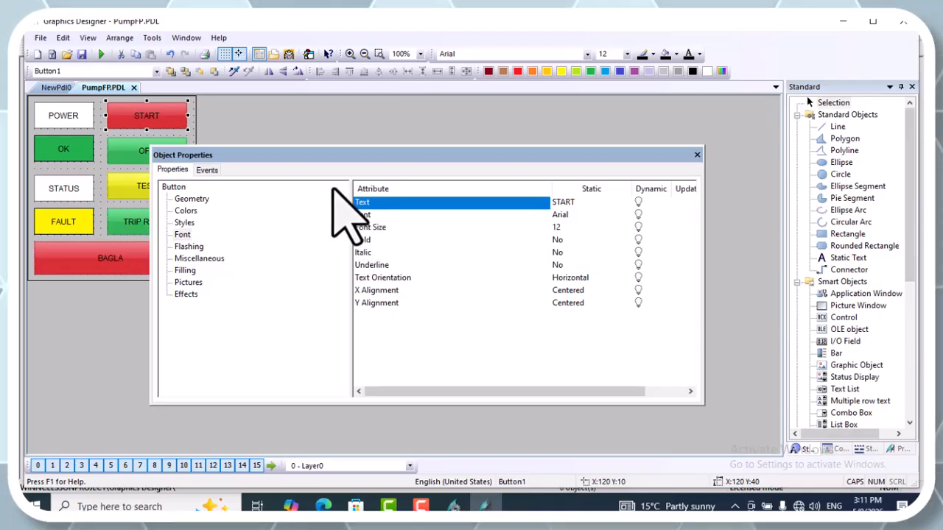
Create a direct connection on the START button's Release Left mouse event with the constant 1 as its source
click(210, 170)
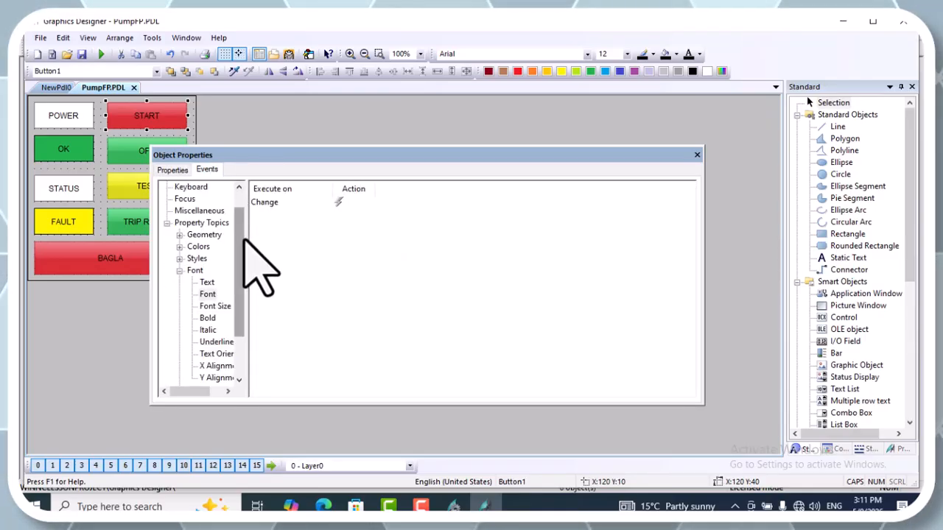
click(193, 190)
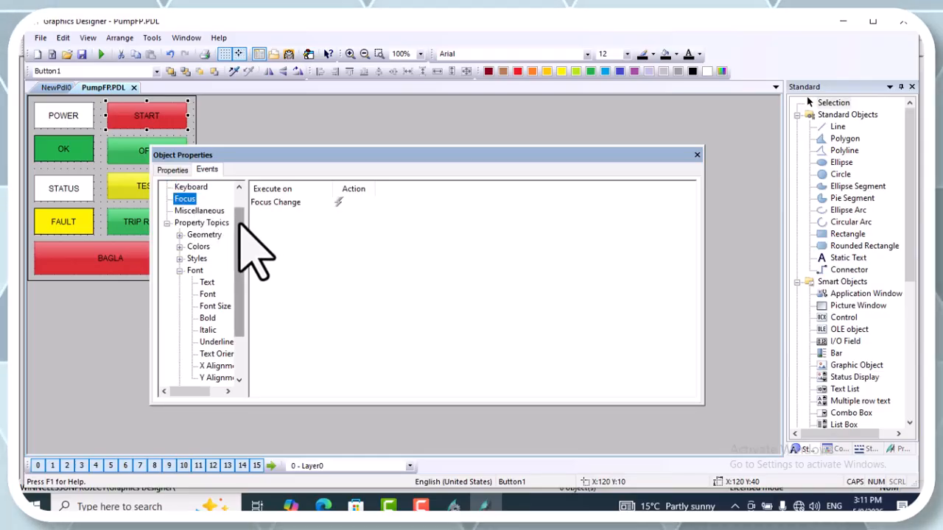
scroll(236, 204, up, 1)
click(186, 199)
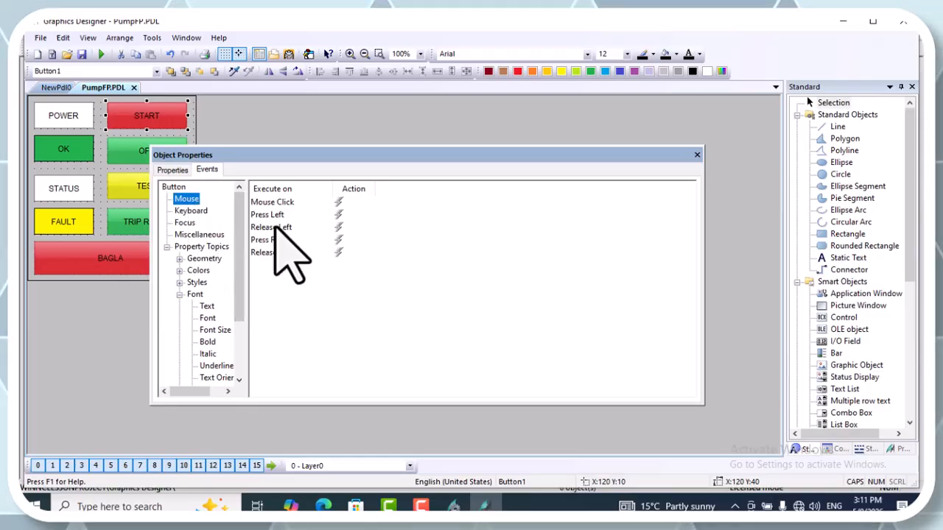
right_click(341, 229)
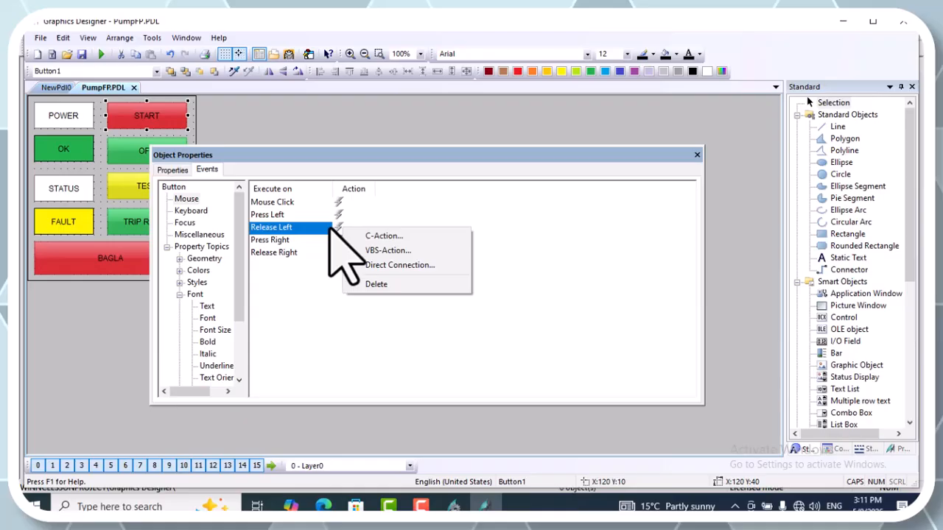
click(382, 265)
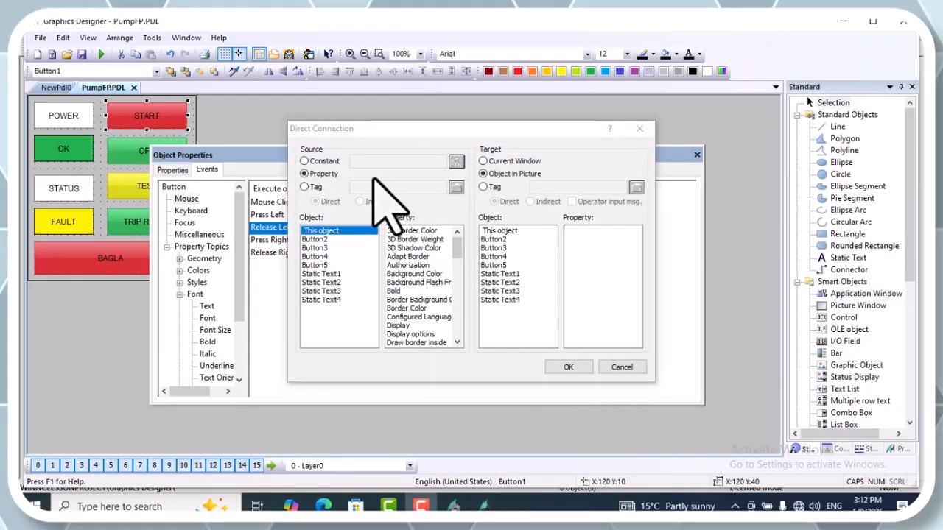
click(324, 163)
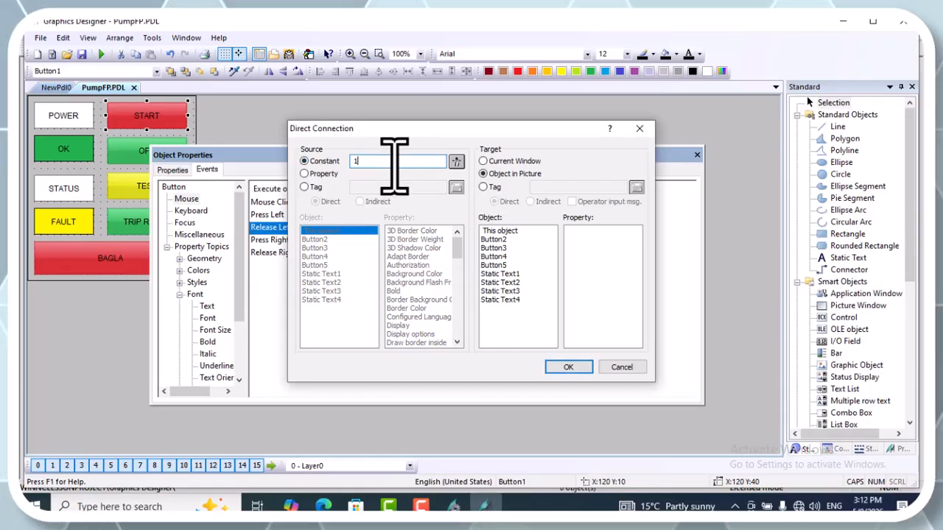
Set the START connection's target to the BLUE.PUMP_ON tag shortened to .PUMP_ON, apply it, and close the button's properties
click(494, 187)
click(635, 188)
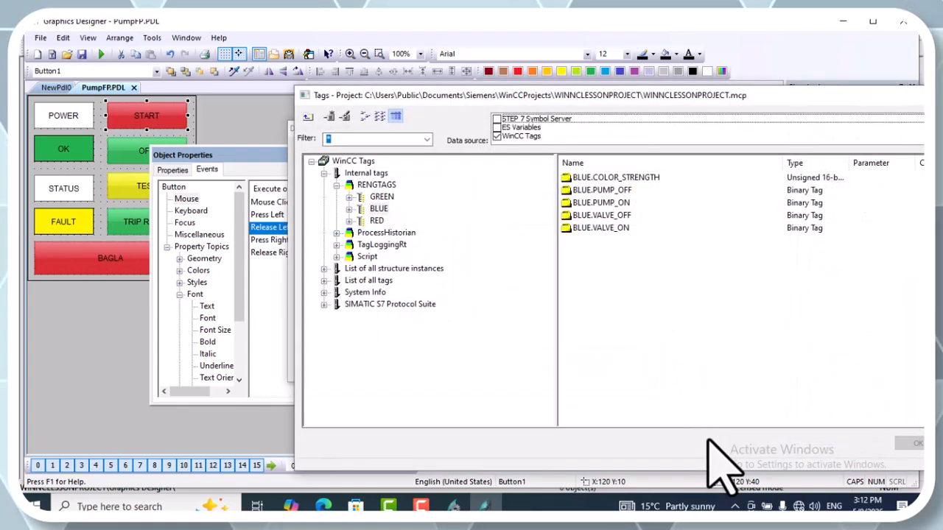
click(601, 203)
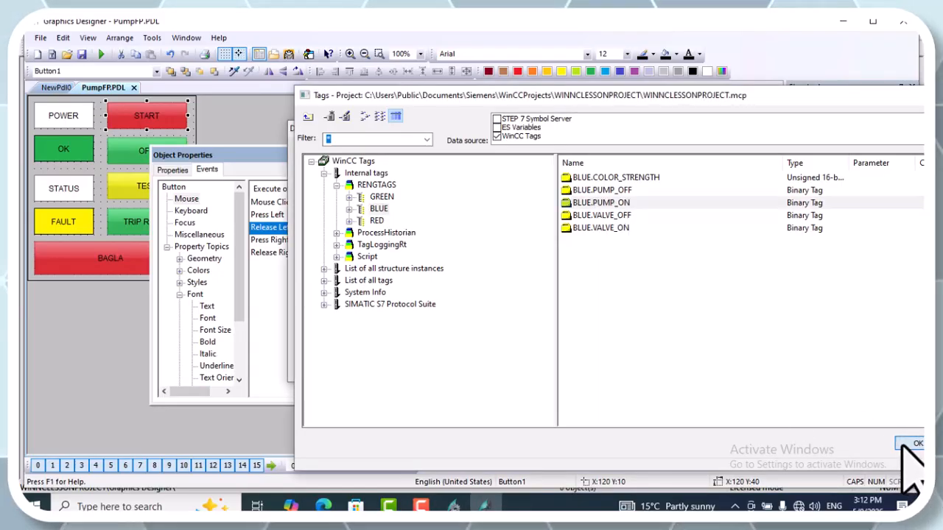
click(911, 444)
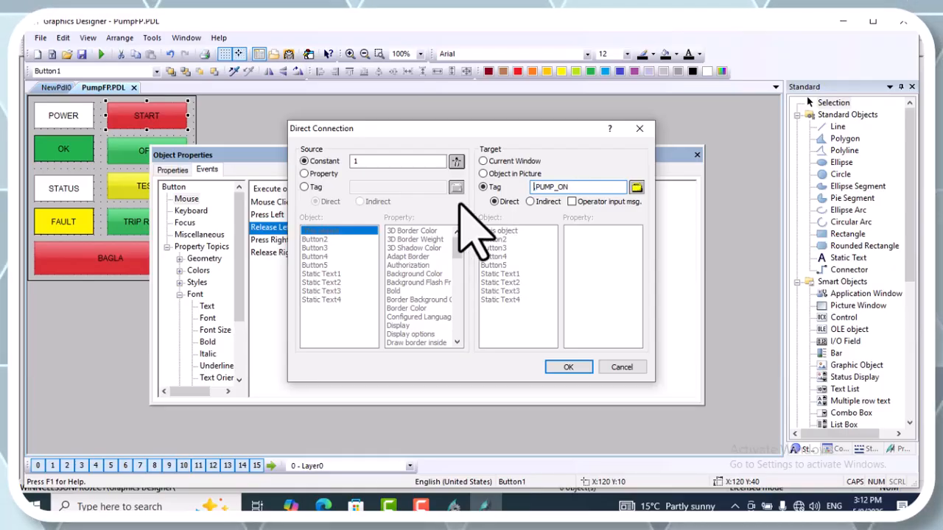
click(567, 367)
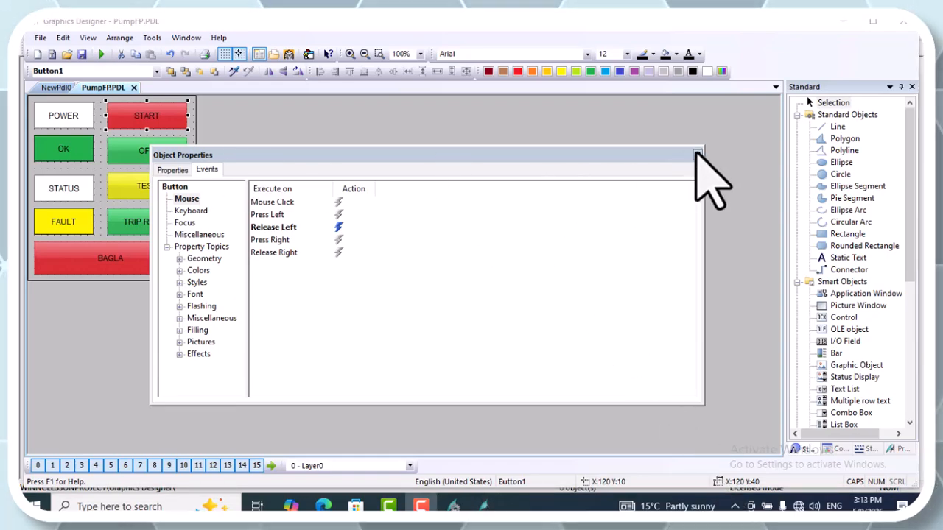
click(696, 156)
Change the text of the faceplate's green OFF button to STOP
click(140, 148)
right_click(141, 149)
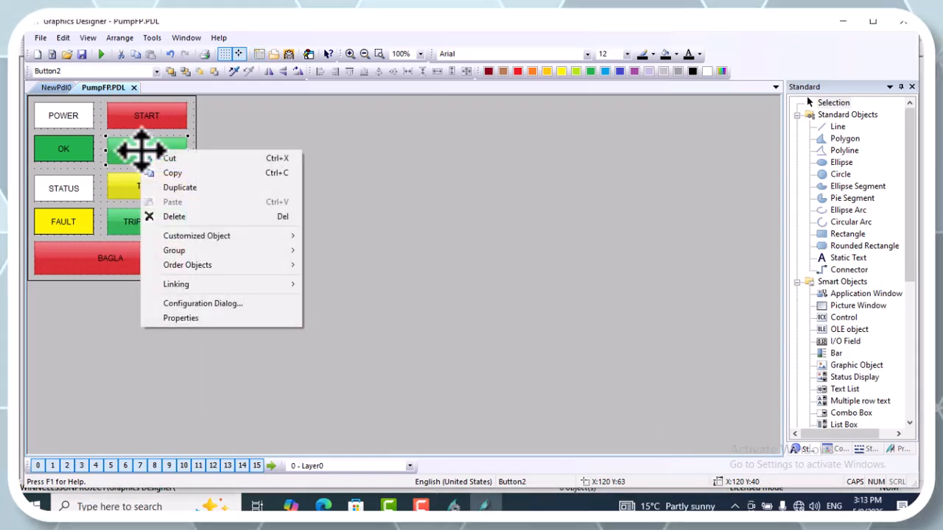
click(200, 317)
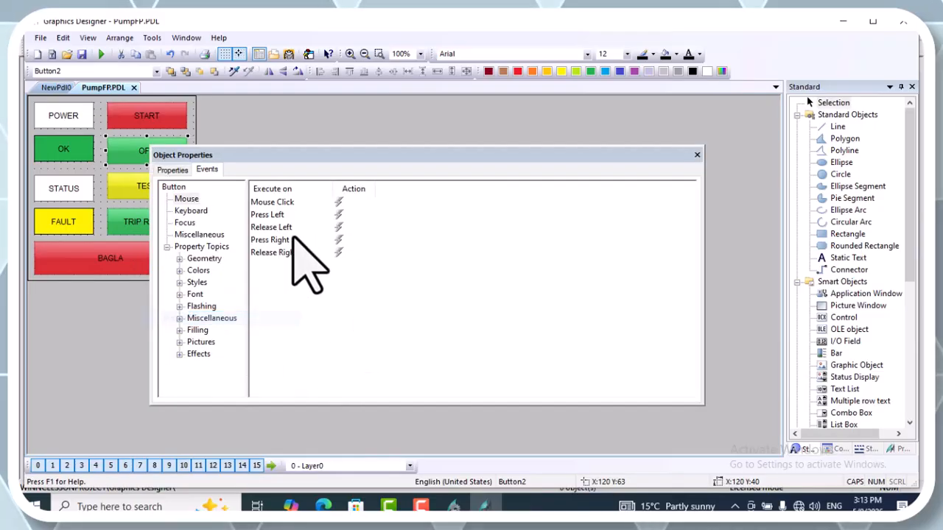
click(174, 170)
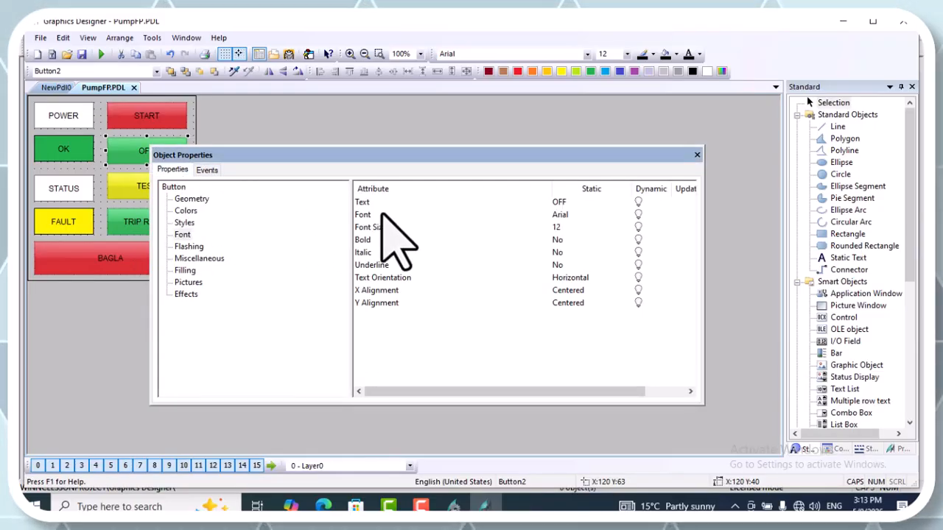
click(565, 205)
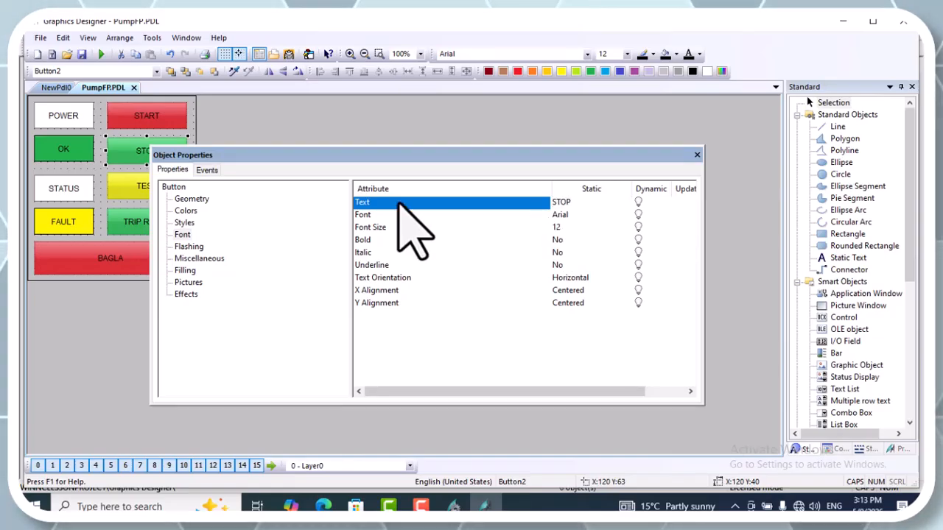
Create a direct connection on the STOP button's Release Left mouse event with the constant 0 as its source
click(208, 170)
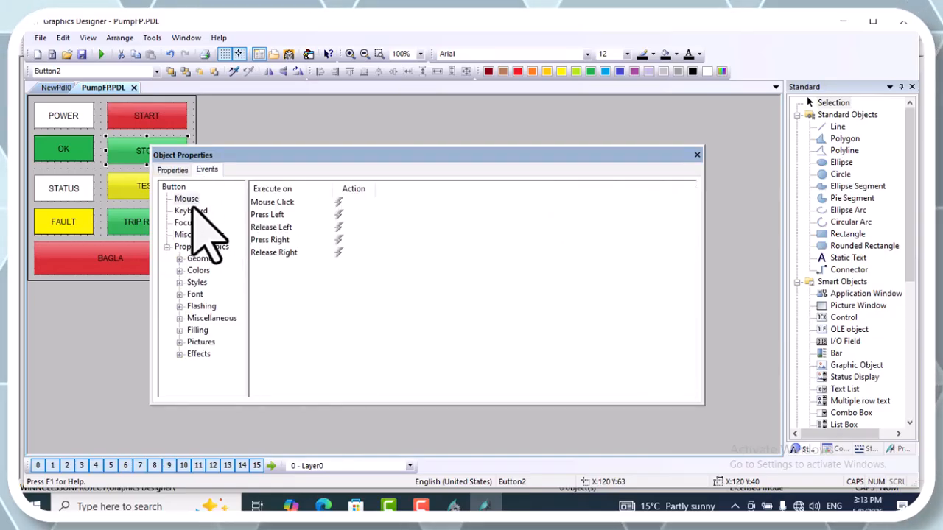
right_click(339, 229)
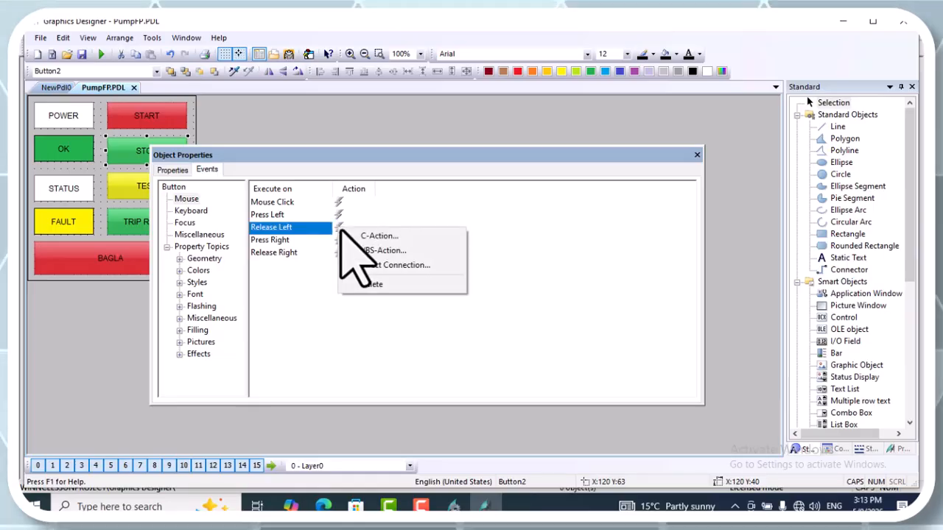
click(371, 265)
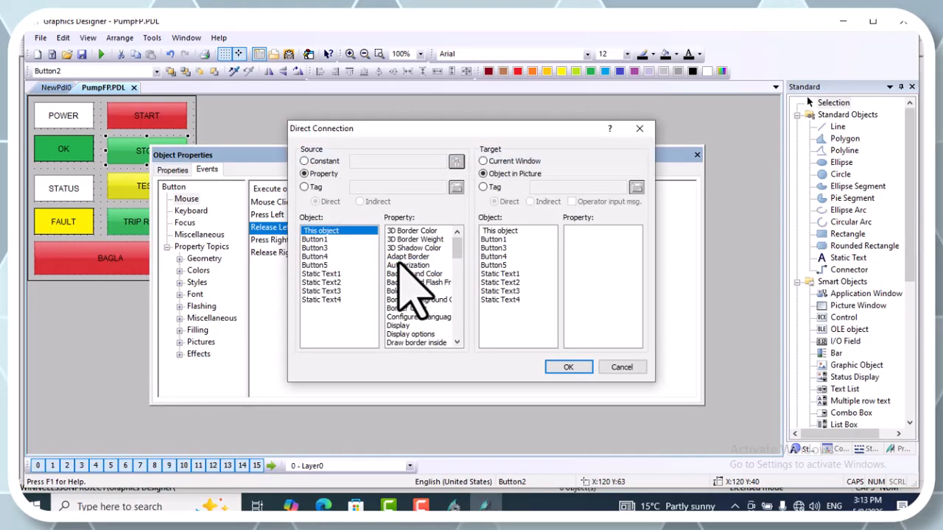
click(328, 161)
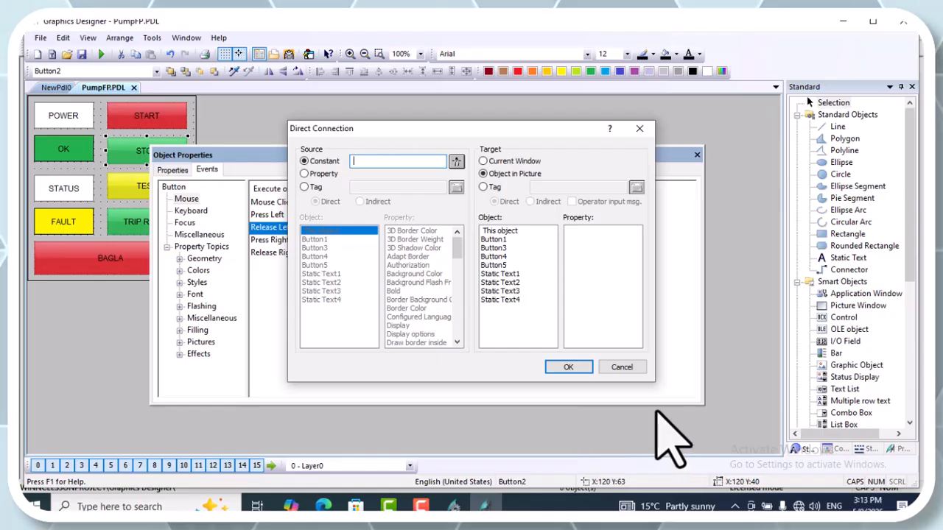
click(725, 467)
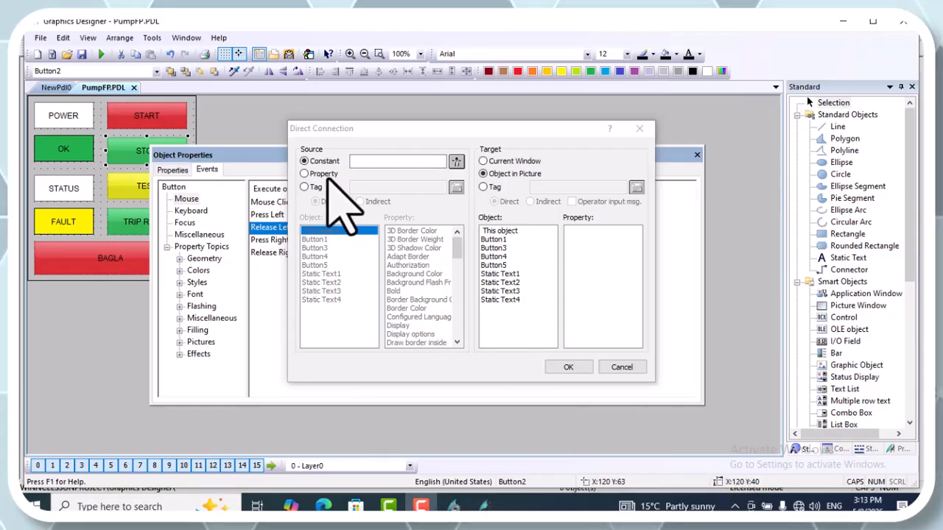
click(368, 162)
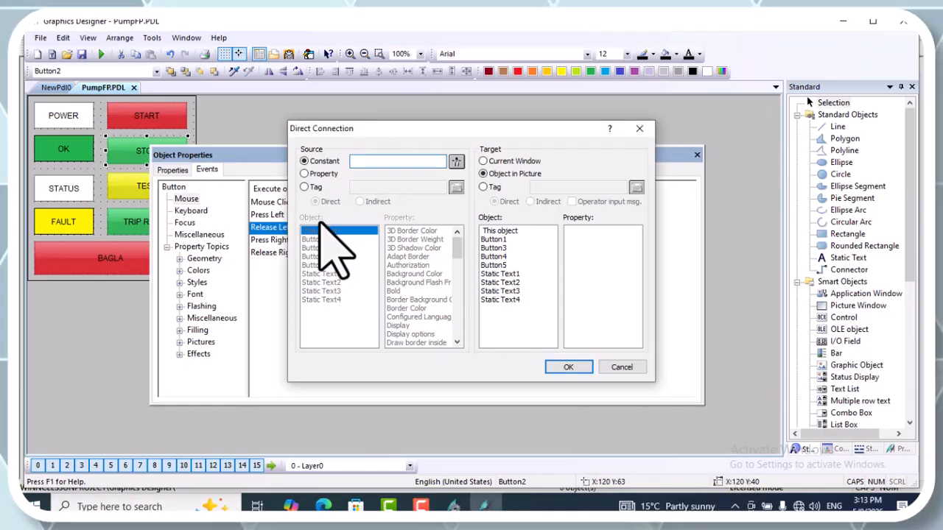
text(0)
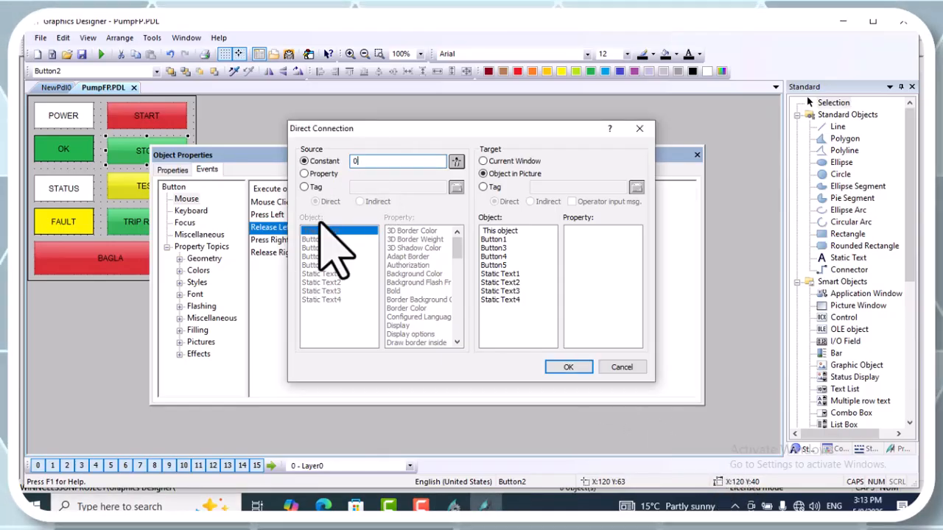
Assign BLUE.PUMP_ON as the STOP connection's target tag, strip the BLUE prefix to leave .PUMP_ON, and apply the connection
click(482, 187)
click(636, 187)
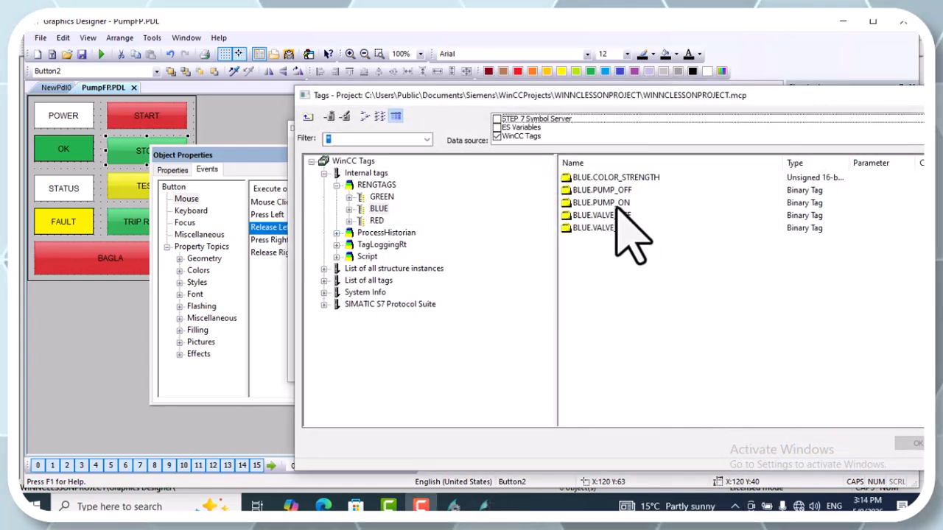
click(614, 203)
click(910, 445)
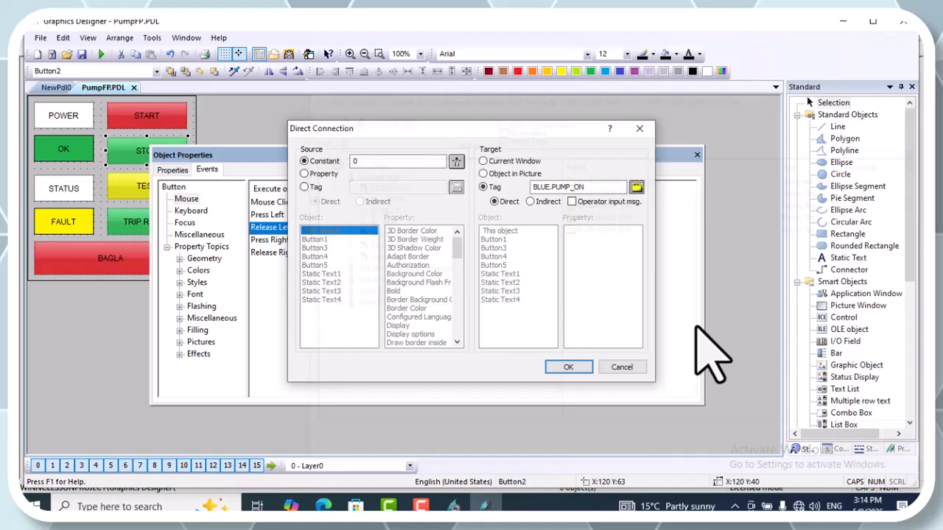
double_click(547, 187)
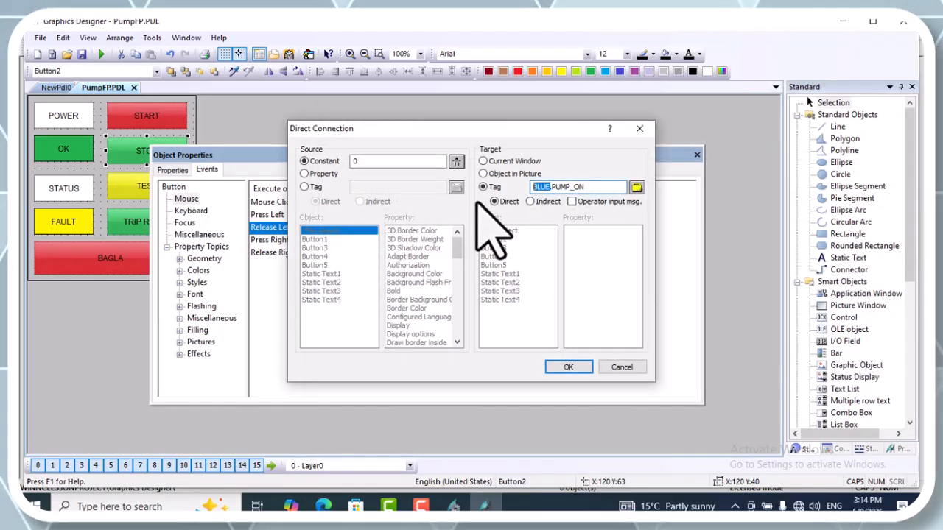
key(BackSpace)
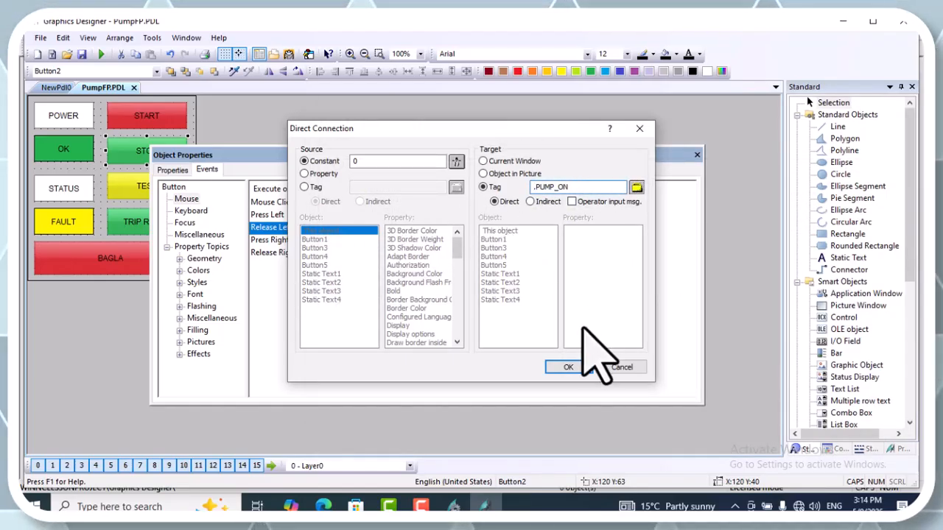
click(560, 366)
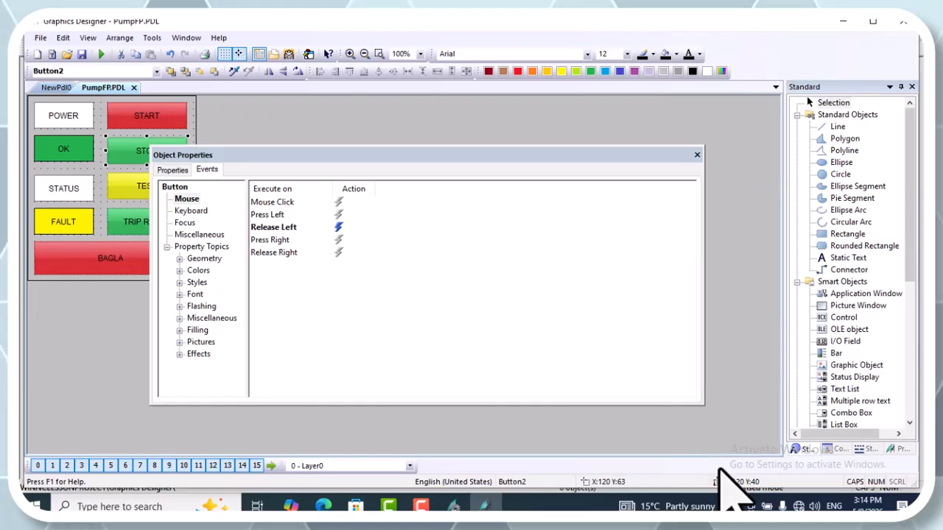
Close the STOP button's properties and start a Boolean dynamic dialog for the Text attribute of the yellow FAULT text
click(697, 155)
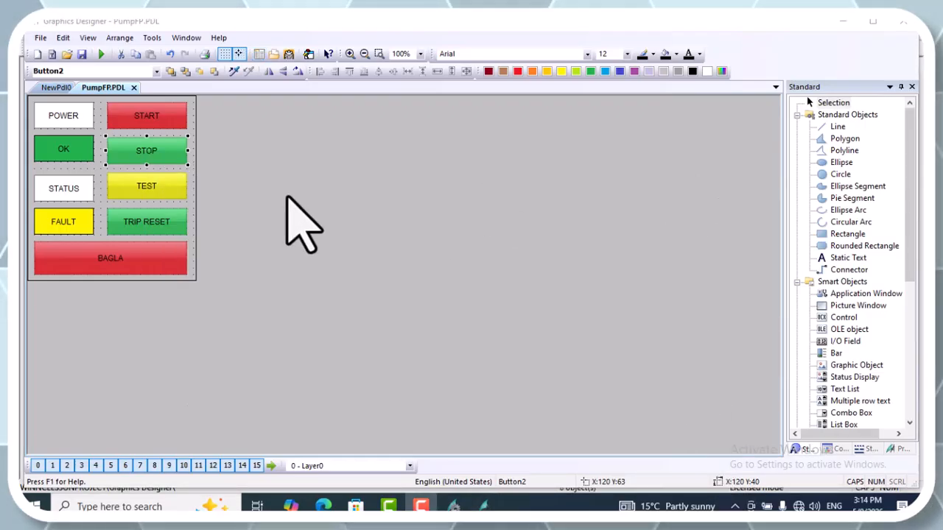
click(74, 223)
right_click(76, 225)
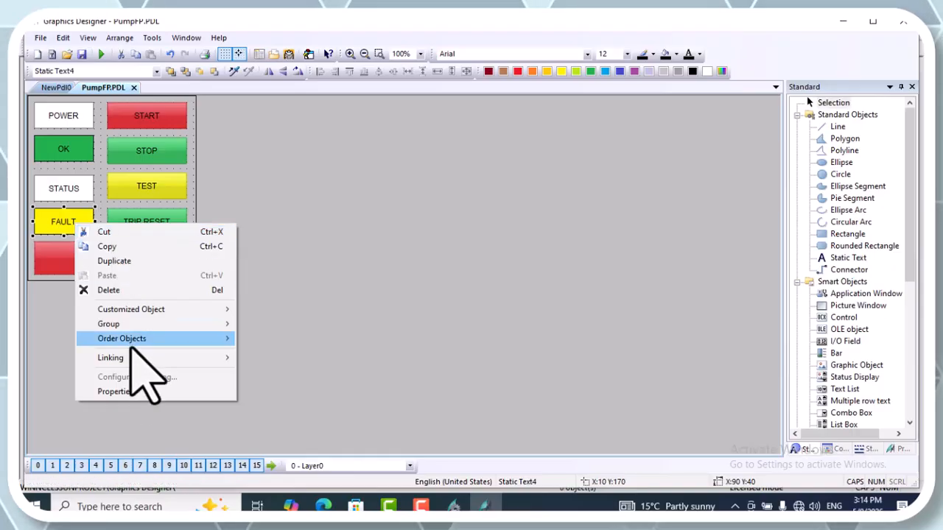
click(134, 391)
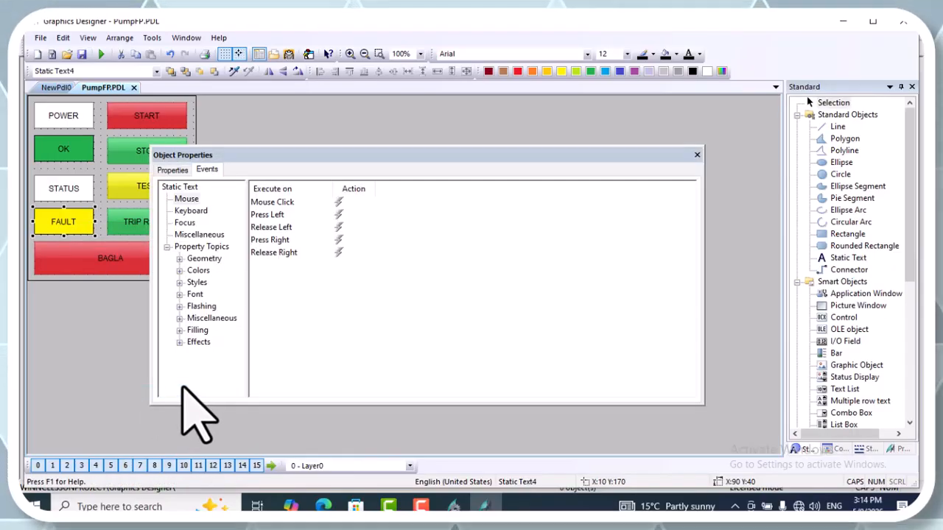
click(174, 171)
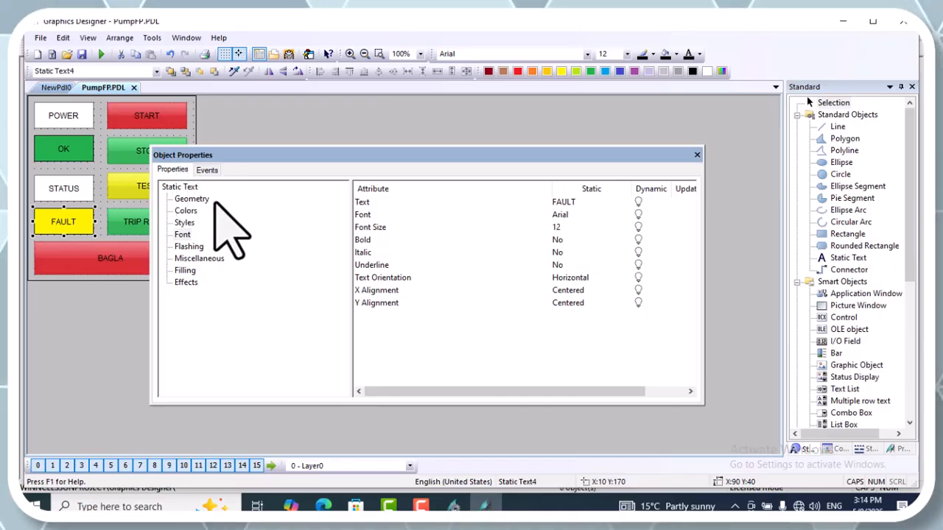
right_click(637, 202)
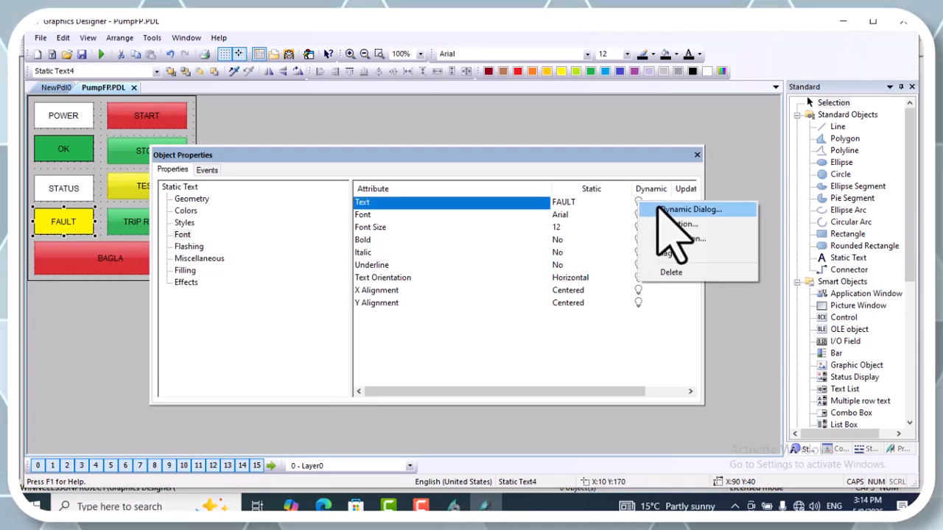
click(655, 208)
click(455, 133)
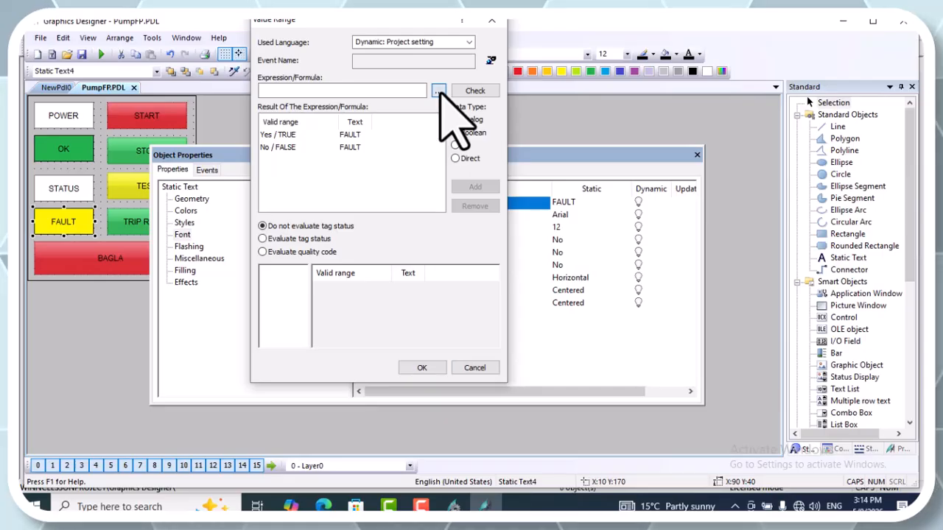
Assign the BLUE.PUMP_OFF tag as the expression of the FAULT text's dynamic
click(440, 93)
click(470, 101)
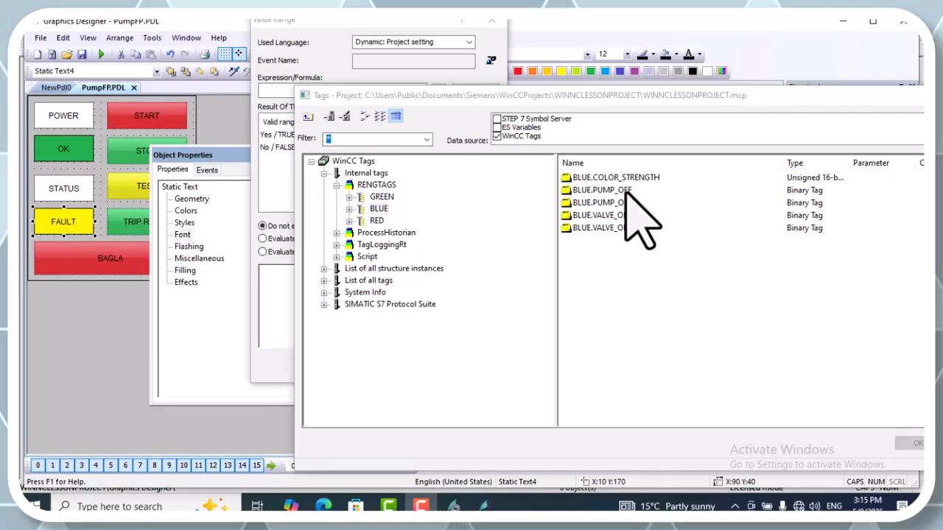
click(628, 191)
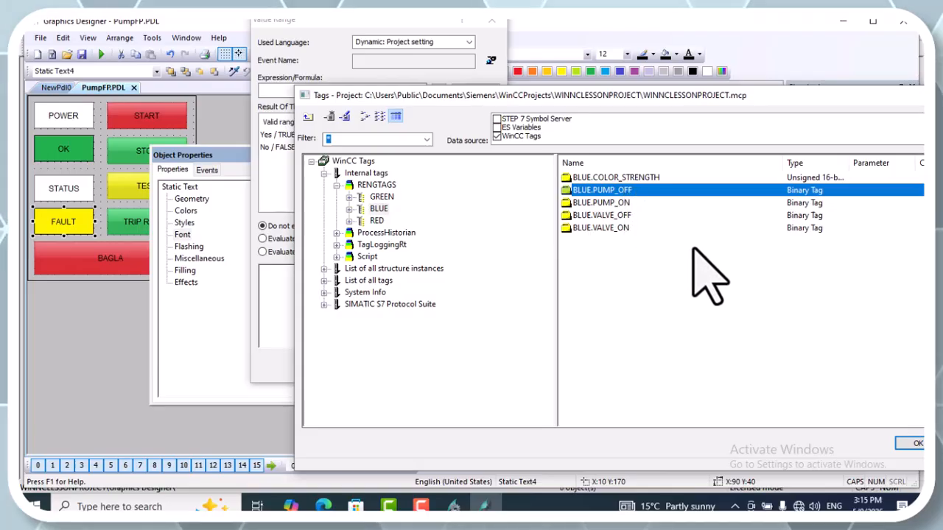
click(911, 444)
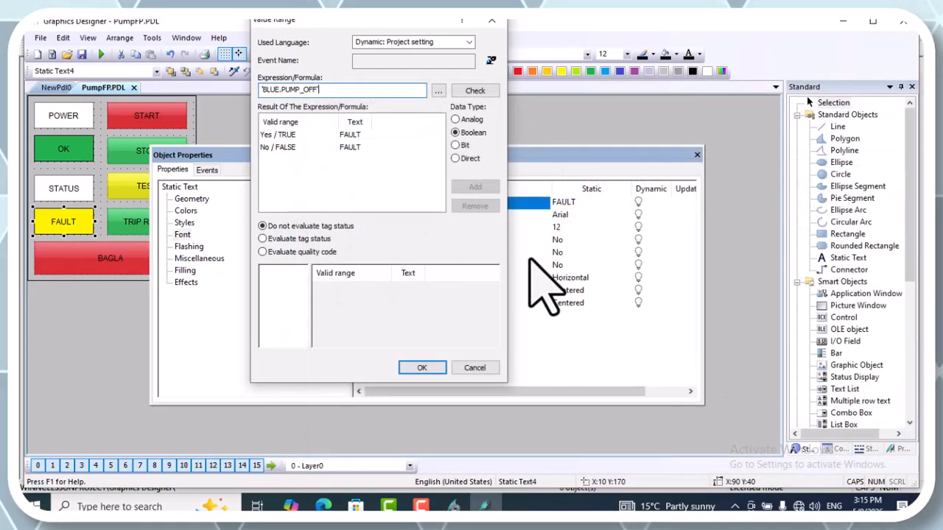
click(709, 467)
Set the text for the No / FALSE result to NORMAL
click(293, 147)
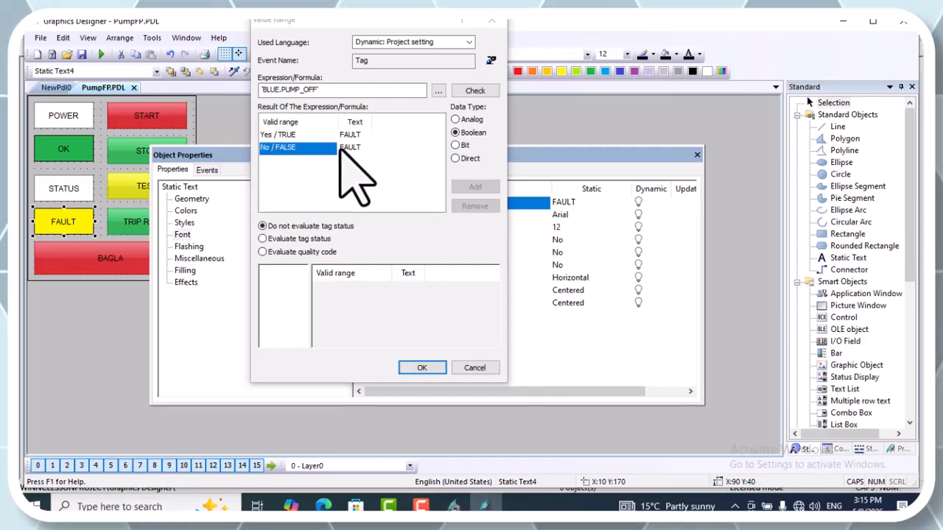
double_click(349, 148)
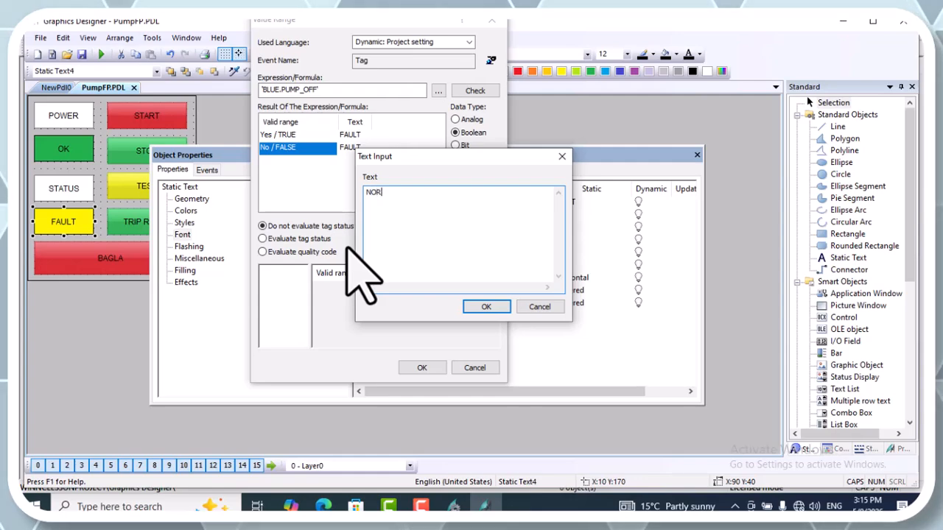
text(NORMAL)
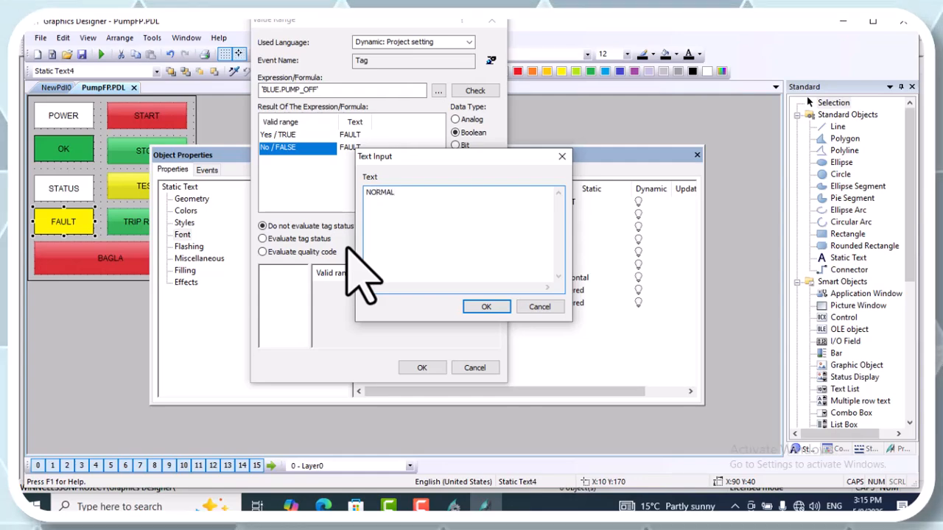
click(486, 306)
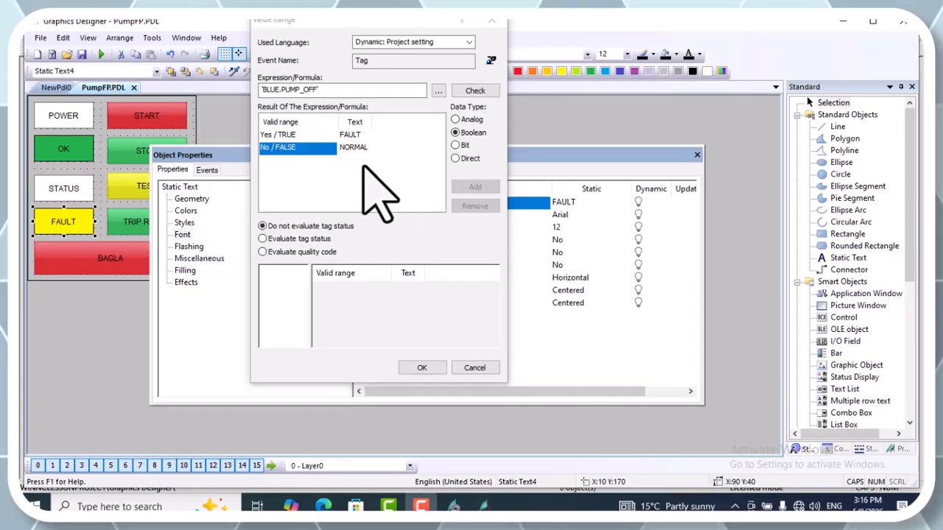
Strip the BLUE prefix from the expression to leave '.PUMP_OFF' and apply the dynamic without creating the missing tag
click(277, 92)
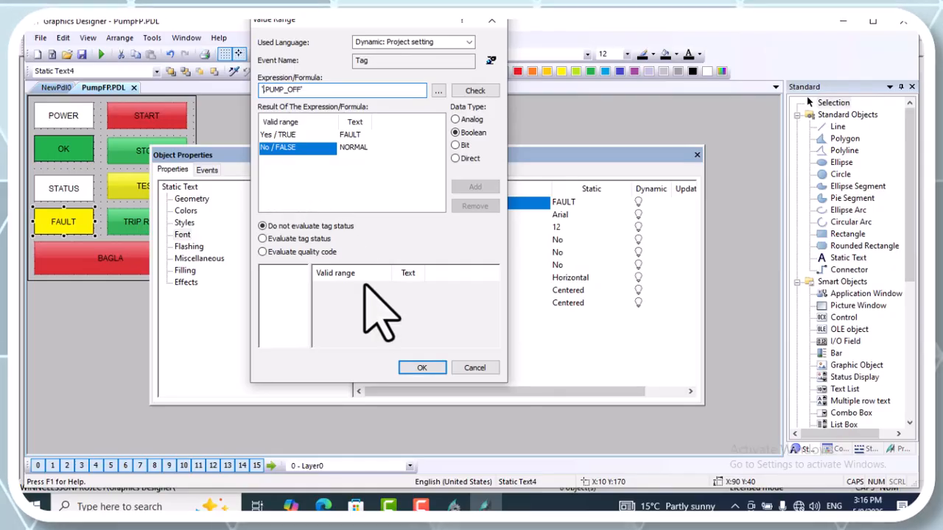
click(412, 367)
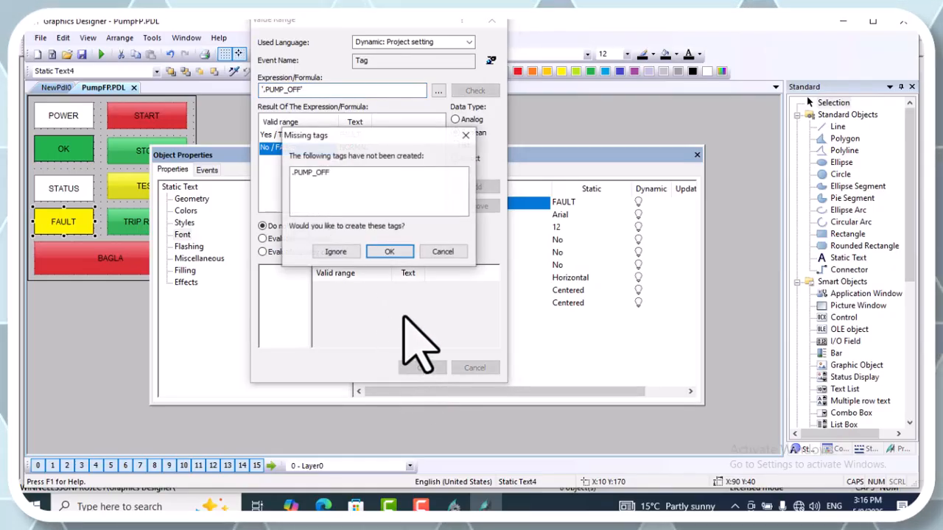
click(335, 252)
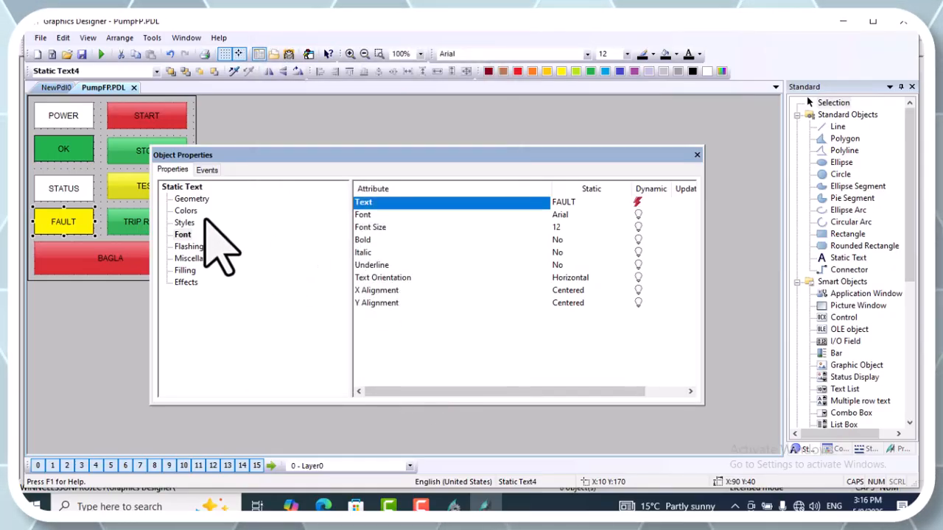
Review the source constants and target tags in the Release Left direct connections of the START and STOP buttons
right_click(133, 118)
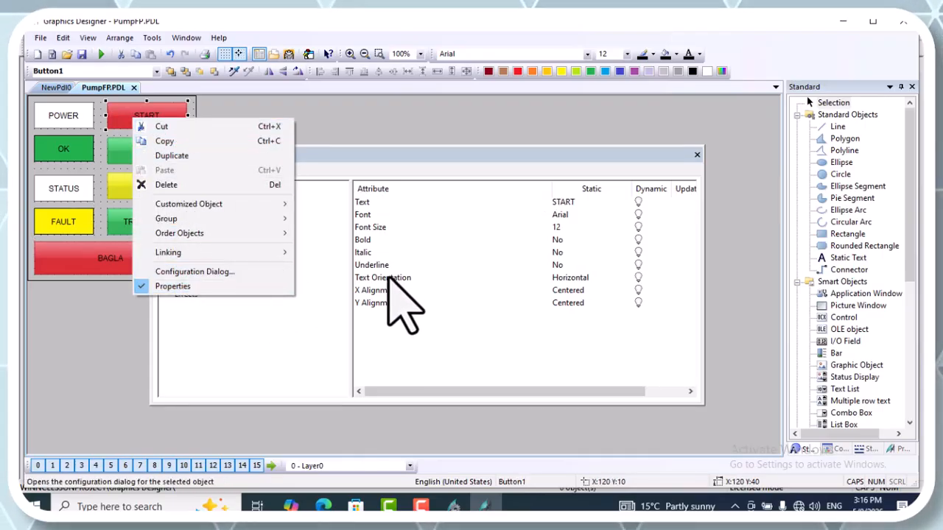
click(372, 295)
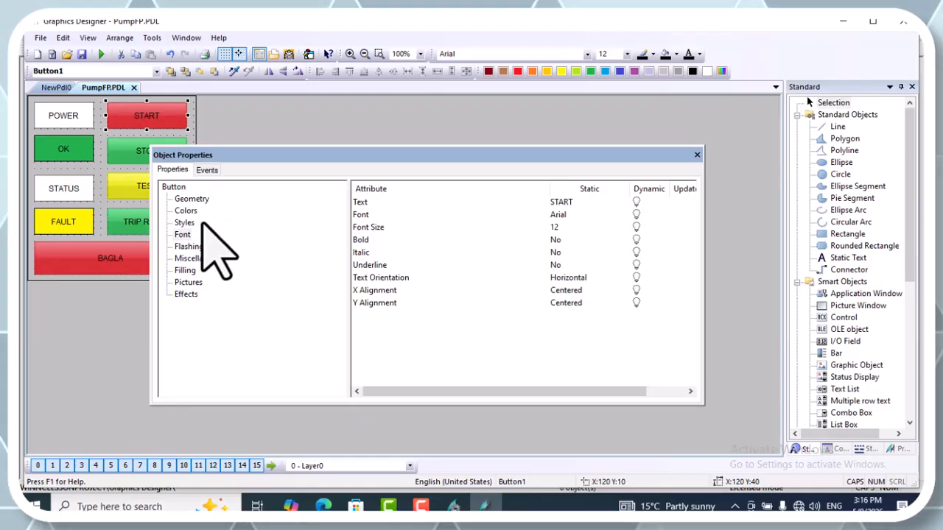
click(207, 171)
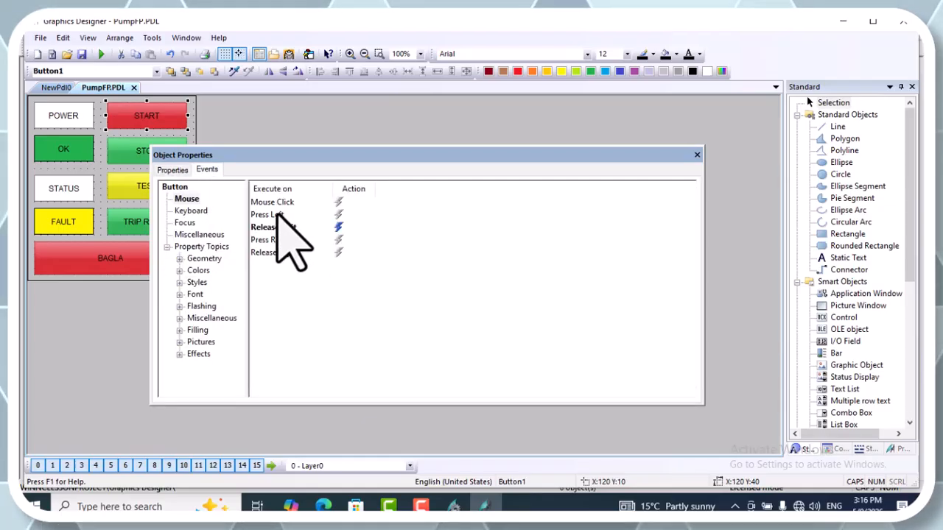
double_click(339, 226)
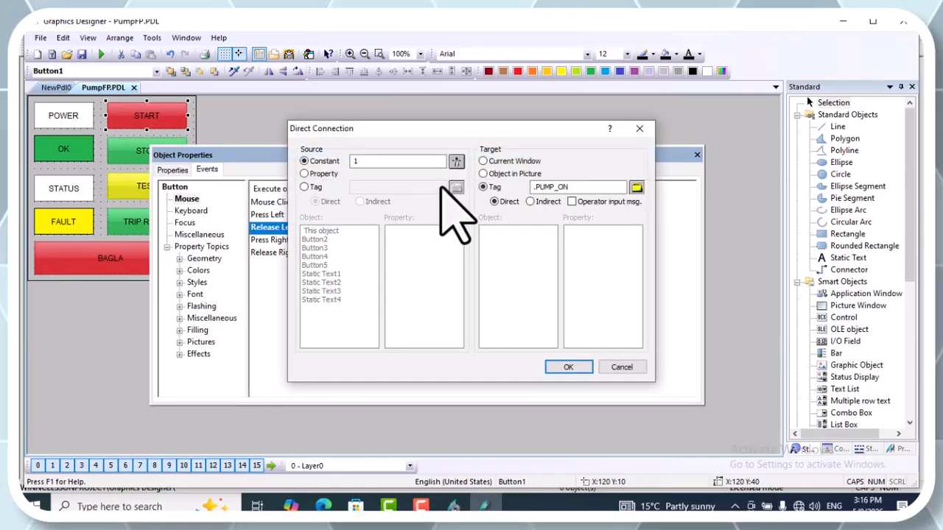
click(615, 366)
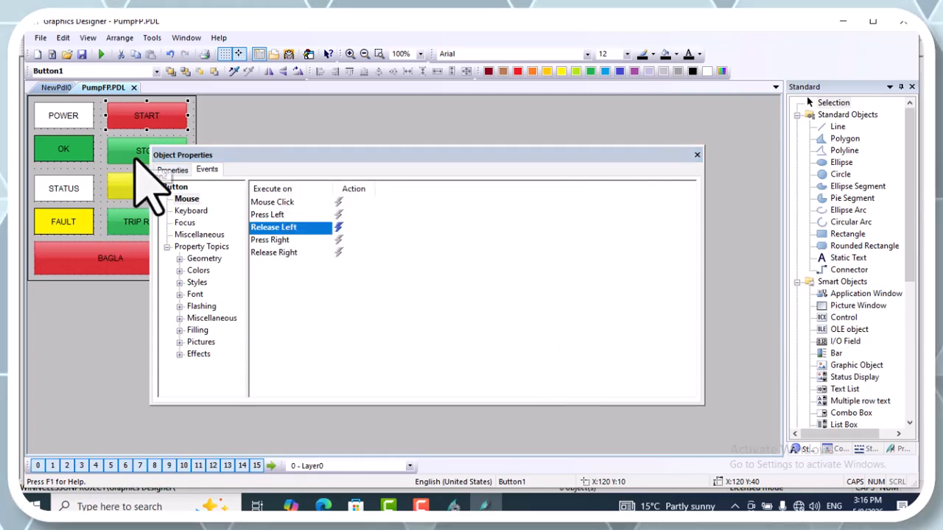
click(131, 156)
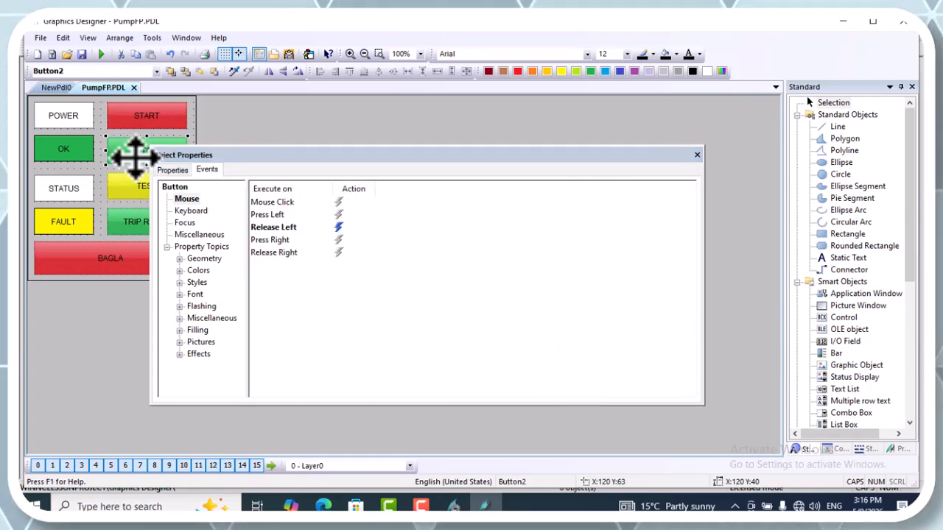
double_click(339, 227)
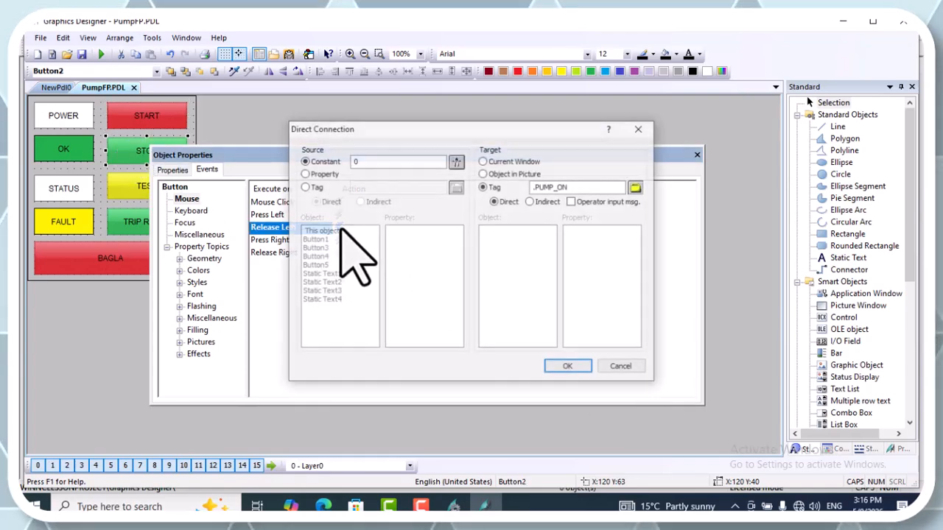
click(625, 366)
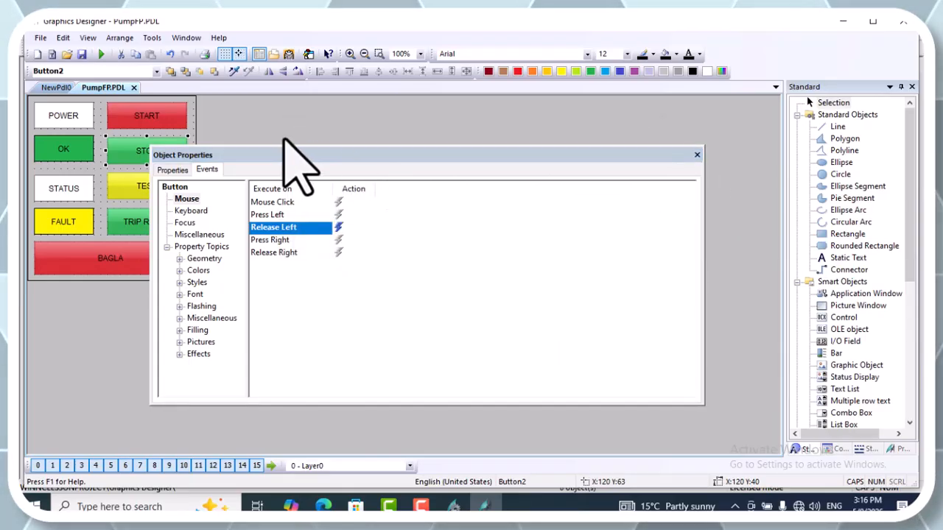
Check the expression and result texts in the green OK text's dynamic, then close it without creating the missing tag
click(75, 152)
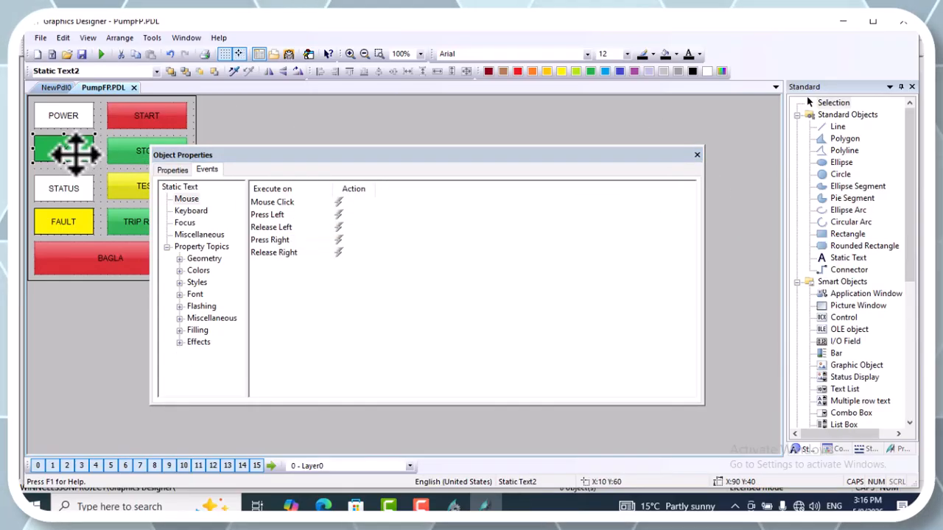
click(173, 169)
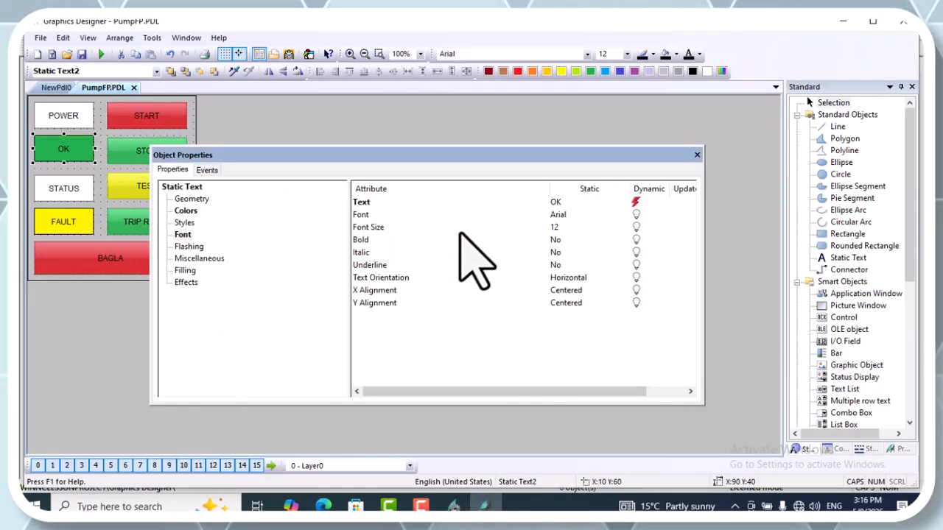
click(645, 200)
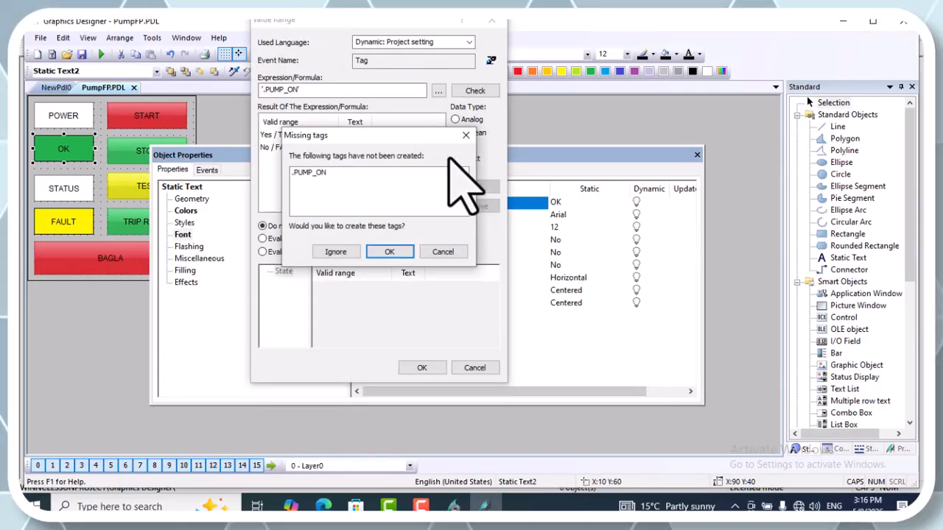
click(440, 251)
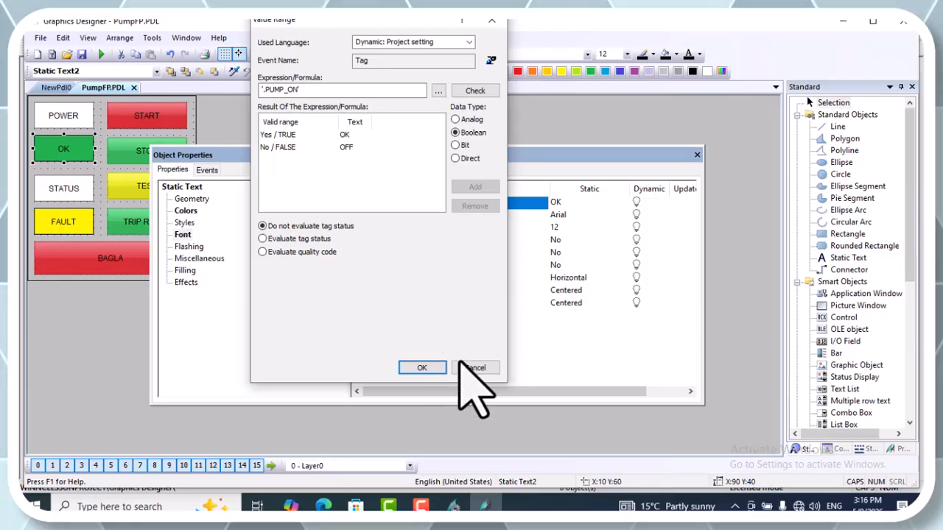
click(474, 367)
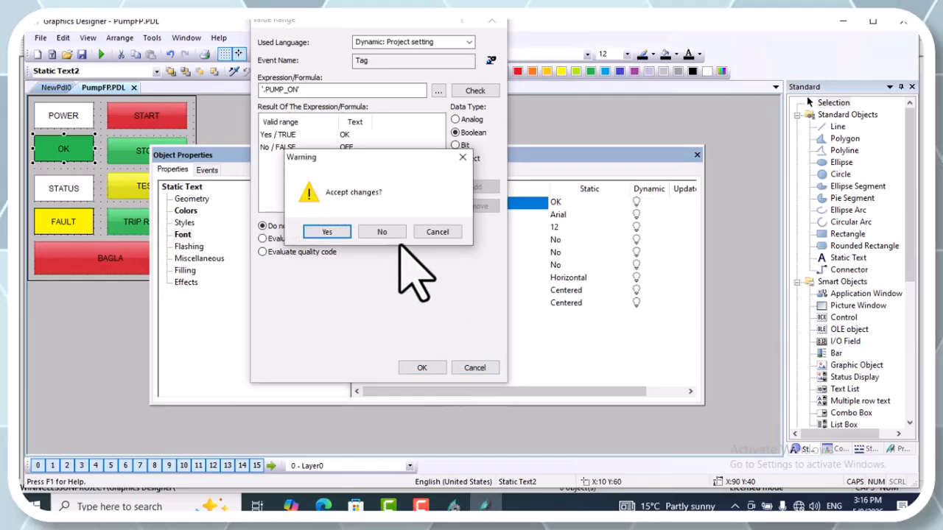
click(436, 232)
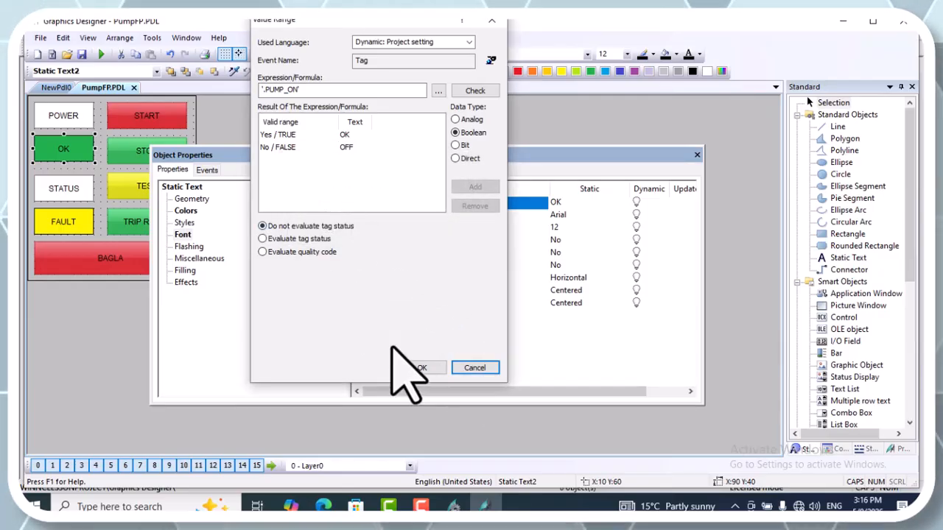
click(422, 367)
click(335, 252)
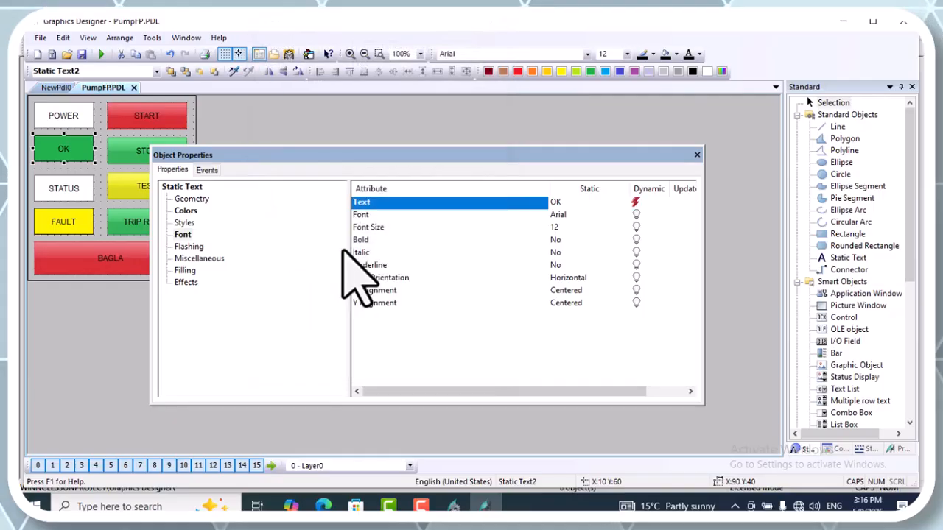
Check the tag and result colors of the OK text's Background Color dynamic, ignoring the missing tag when closing it
click(187, 211)
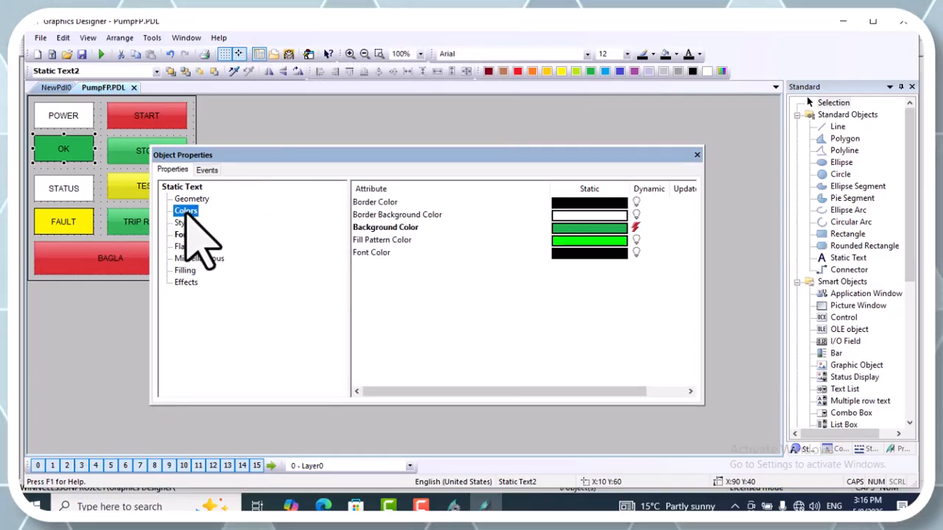
double_click(636, 226)
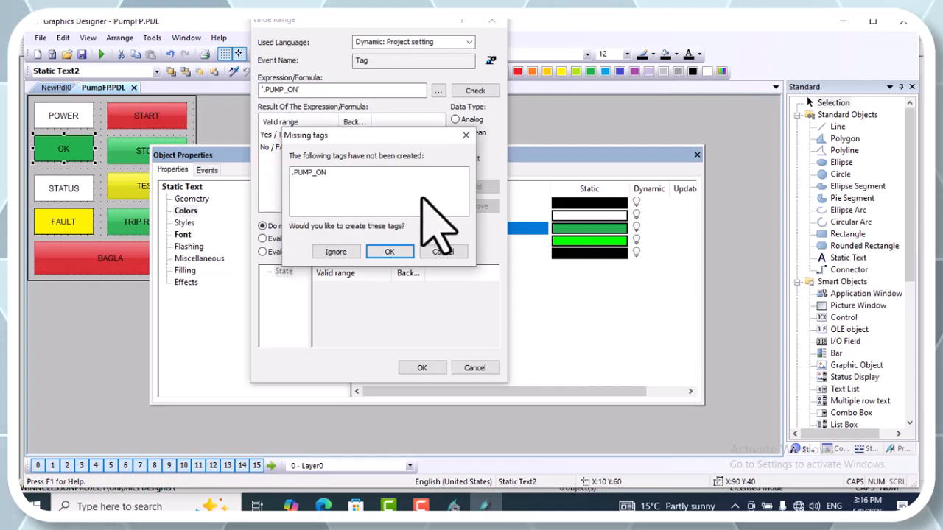
click(335, 252)
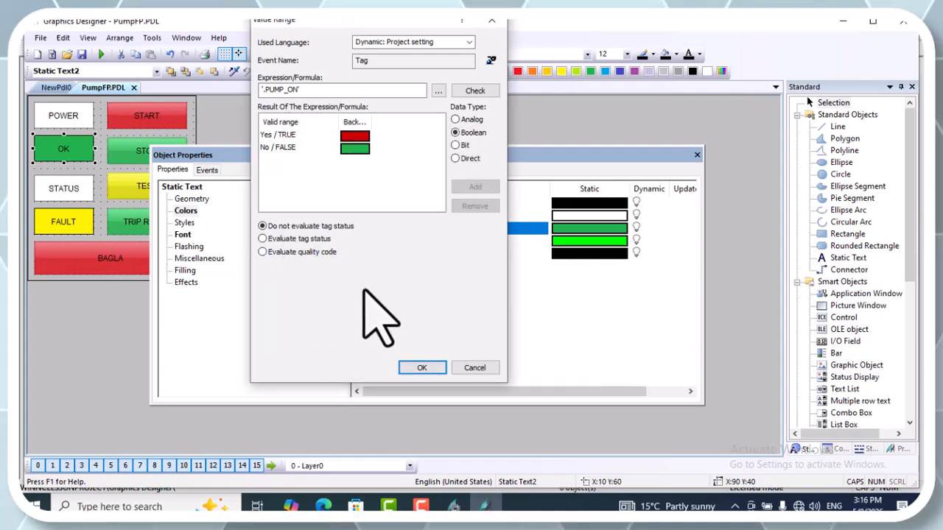
click(418, 367)
click(335, 252)
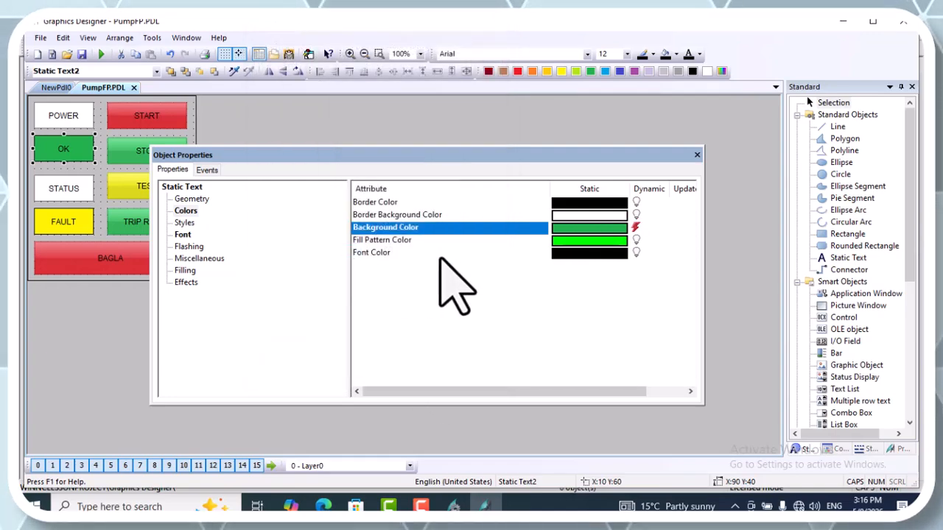
Start a Boolean dynamic dialog on the Background Color of the yellow FAULT text
click(696, 155)
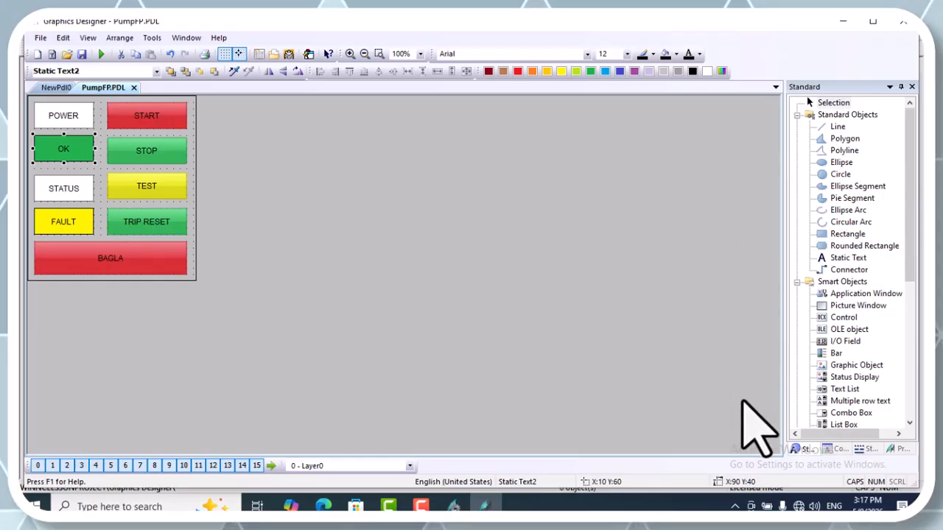
click(80, 219)
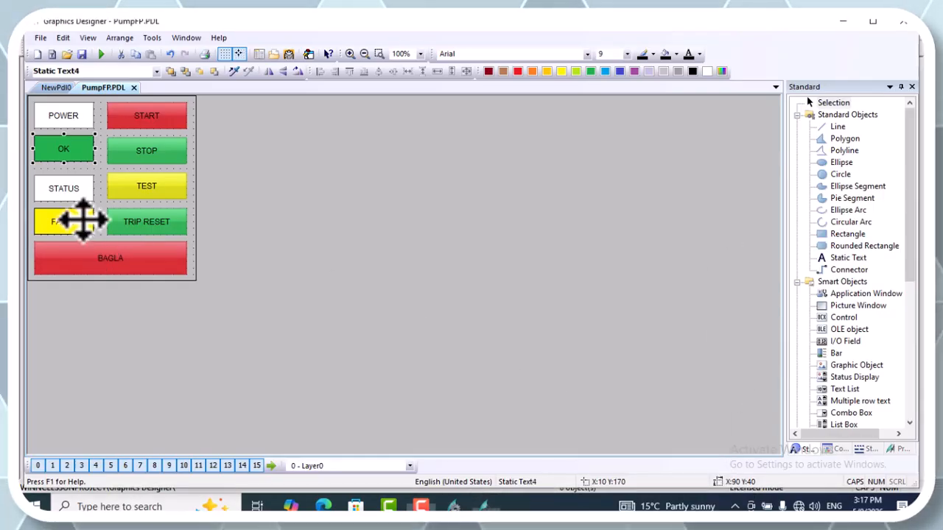
right_click(80, 219)
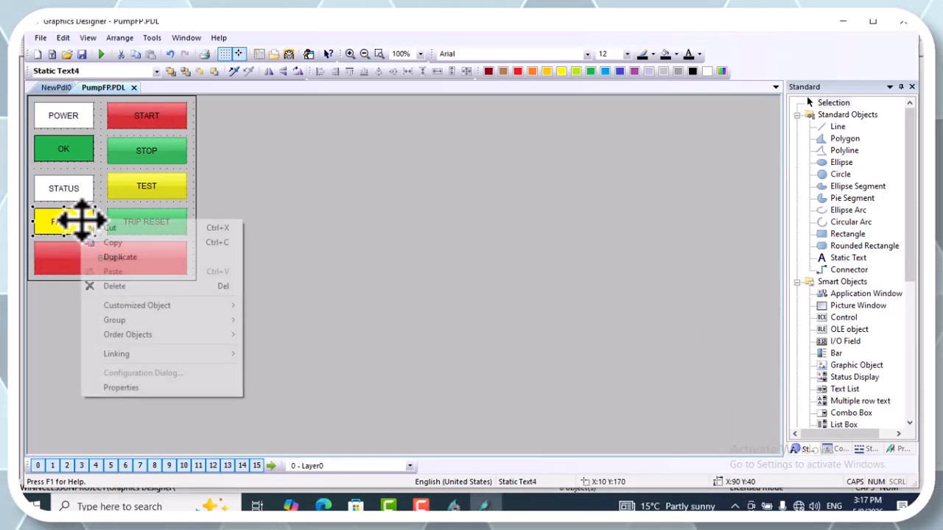
click(151, 387)
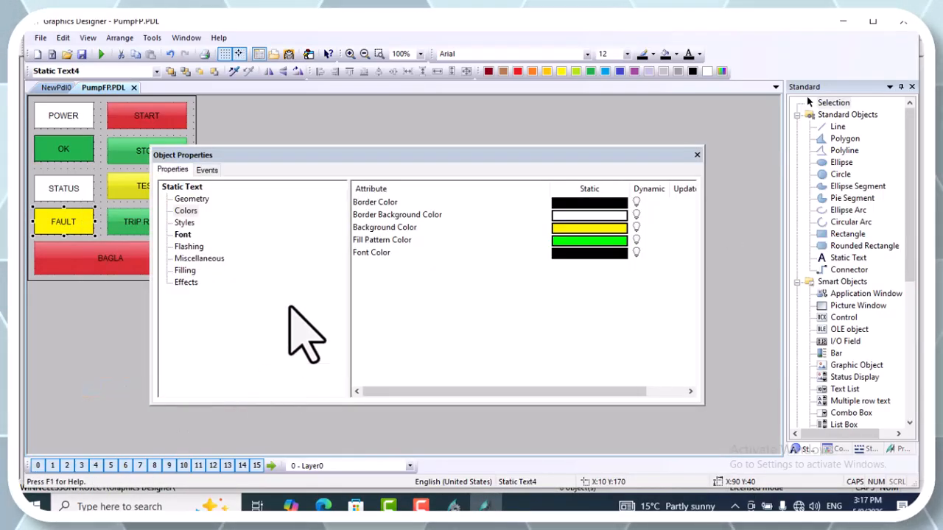
click(193, 201)
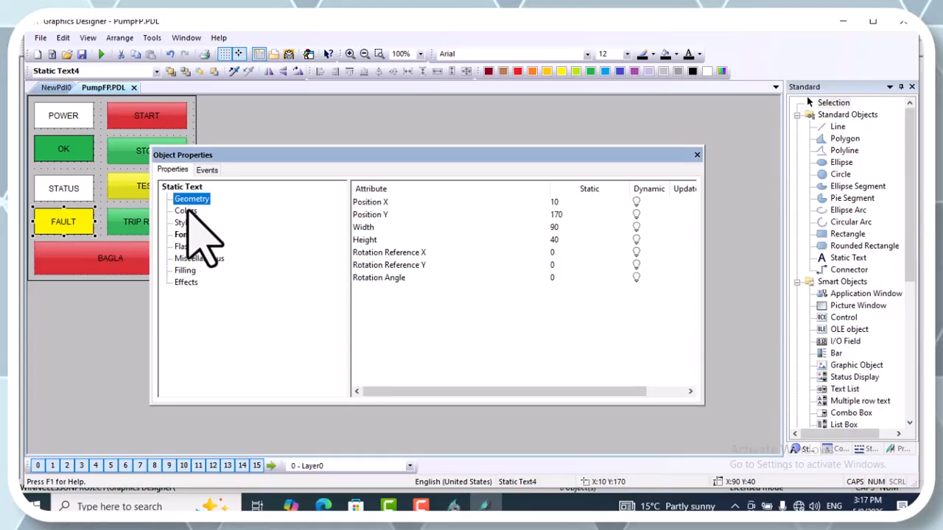
click(188, 211)
click(188, 223)
click(191, 234)
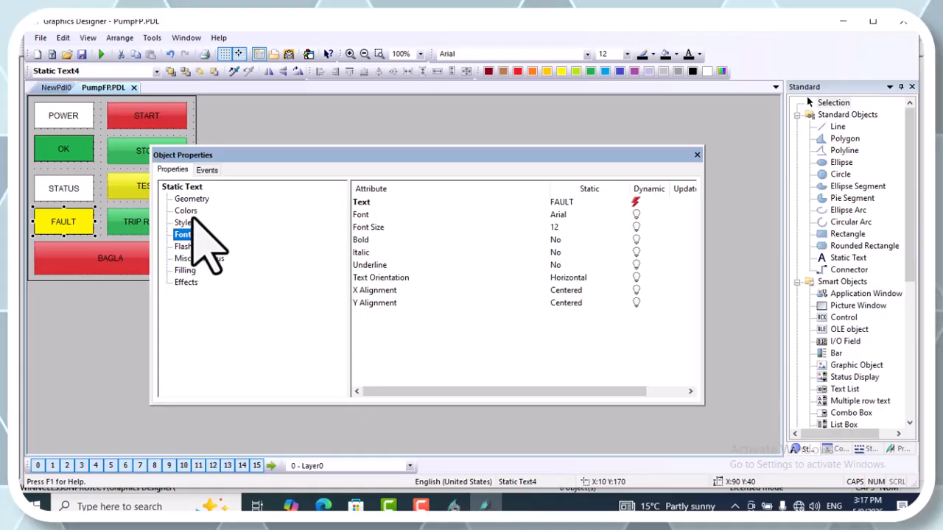
click(188, 211)
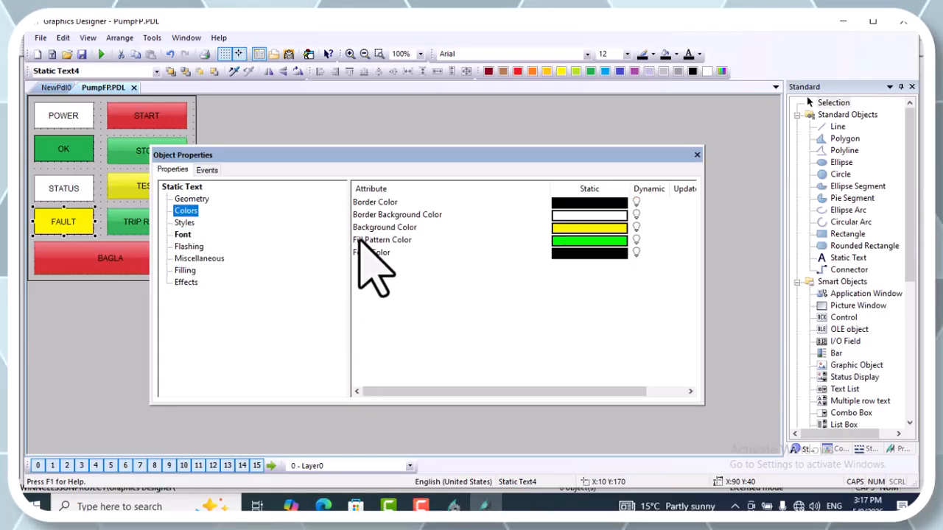
right_click(634, 226)
click(676, 237)
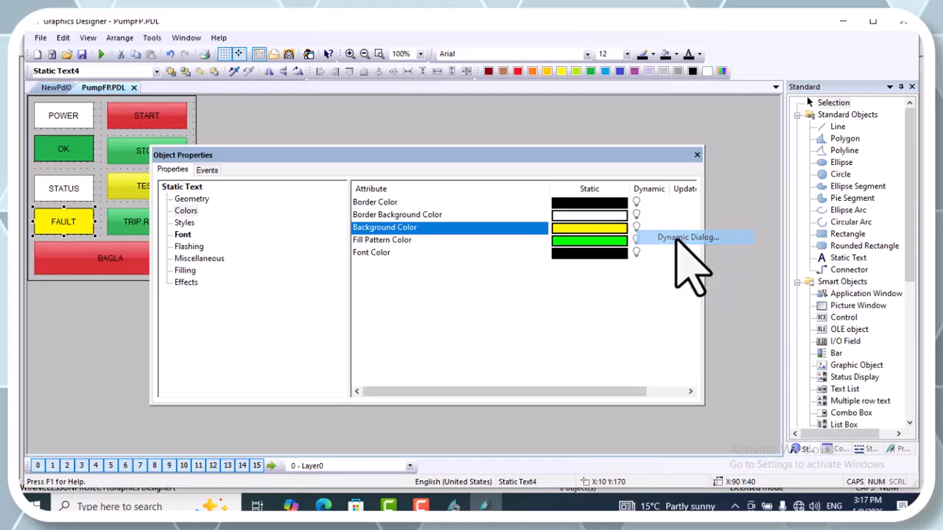
click(456, 133)
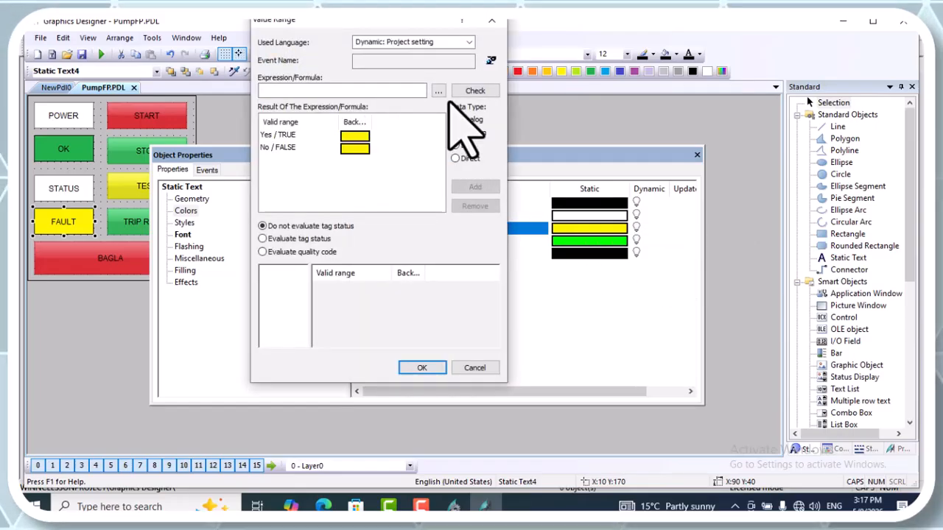
Assign the BLUE.PUMP_OFF tag as the expression of the FAULT text's background color dynamic
click(438, 91)
click(475, 99)
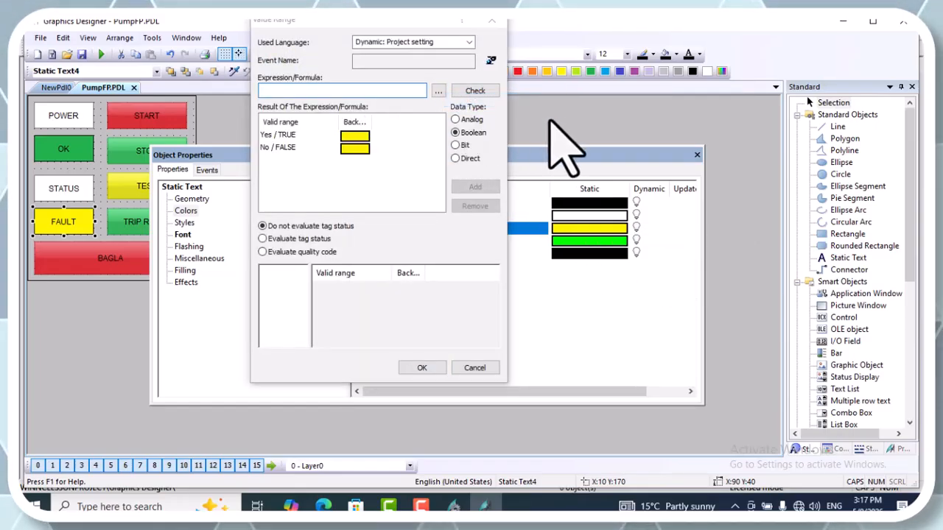
click(595, 190)
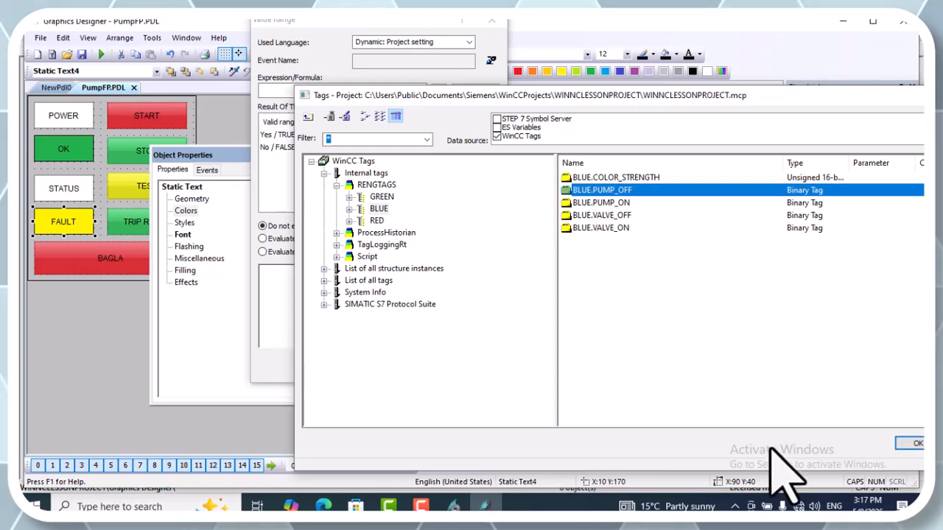
click(910, 444)
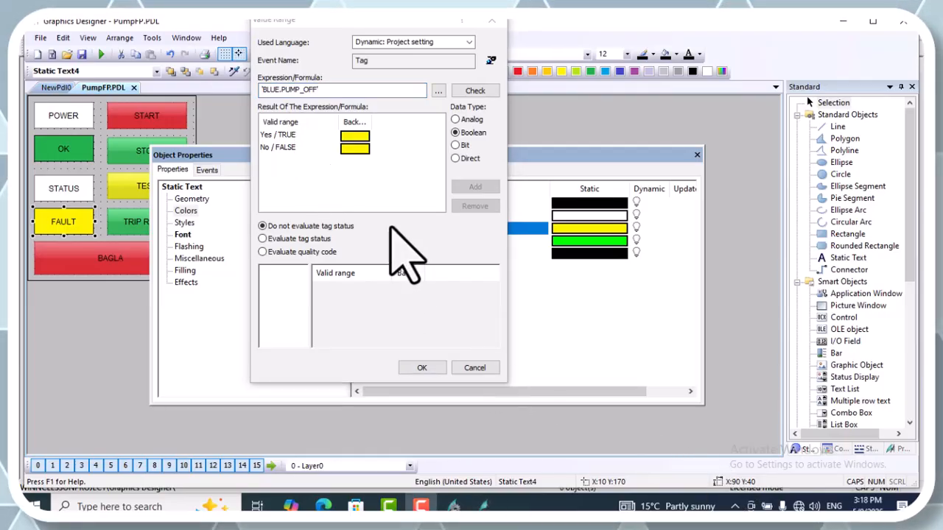
Set the No / FALSE background color of the FAULT text's dynamic to green 00B500
double_click(356, 149)
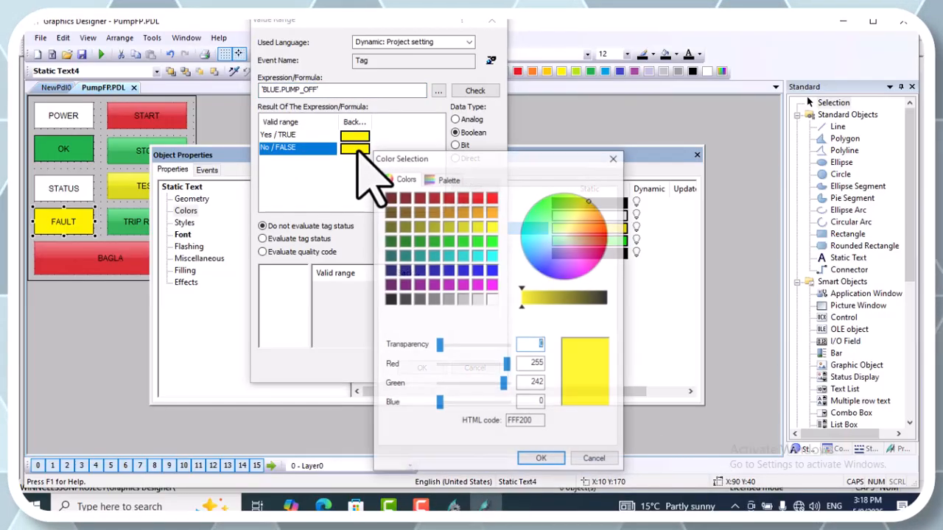
click(449, 241)
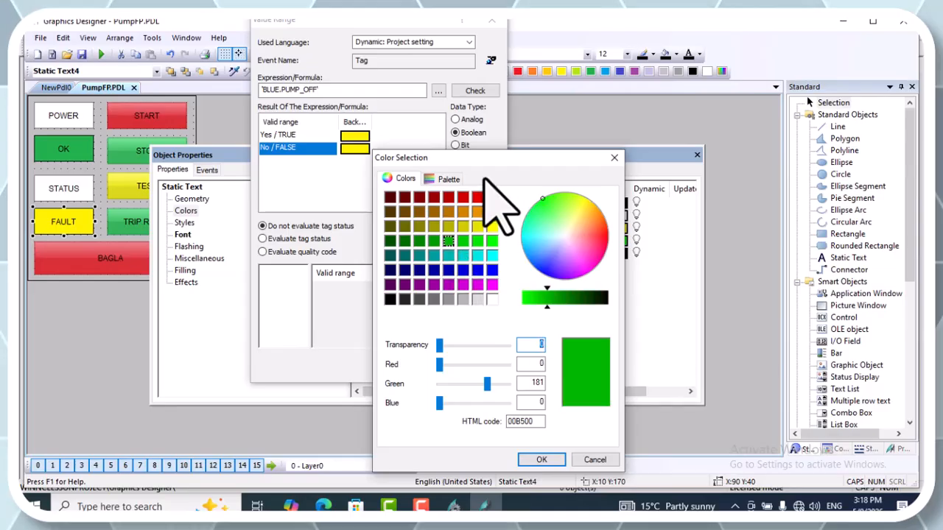
drag(482, 156, 407, 25)
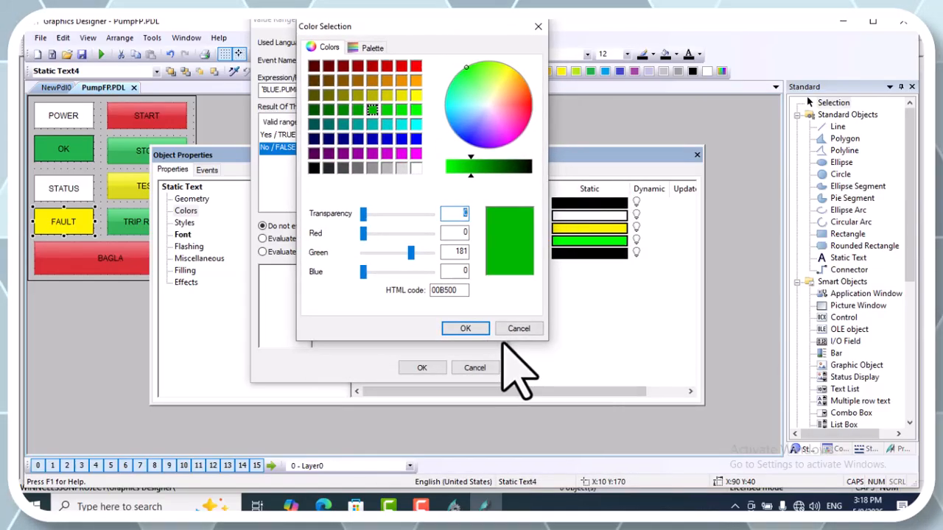
click(467, 328)
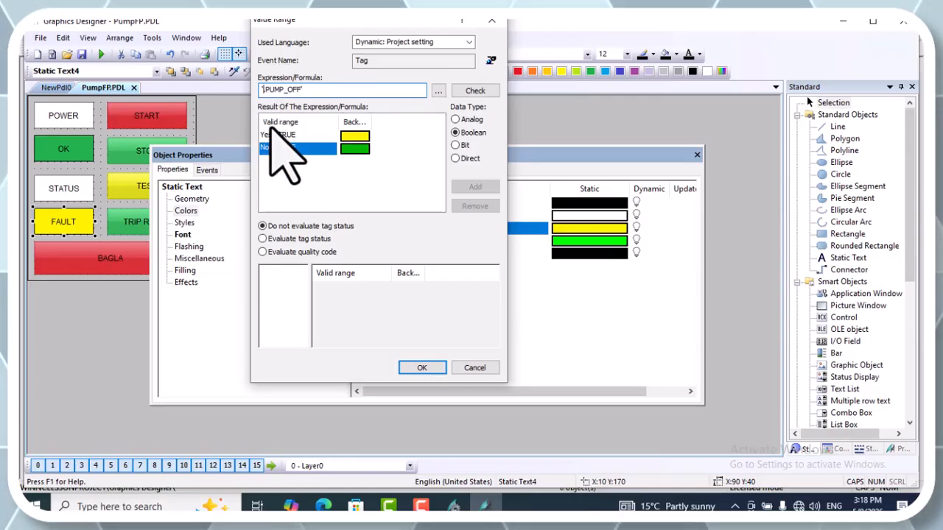
Shorten the background color expression to '.PUMP_OFF' and apply the dynamic without creating the missing tag
click(418, 367)
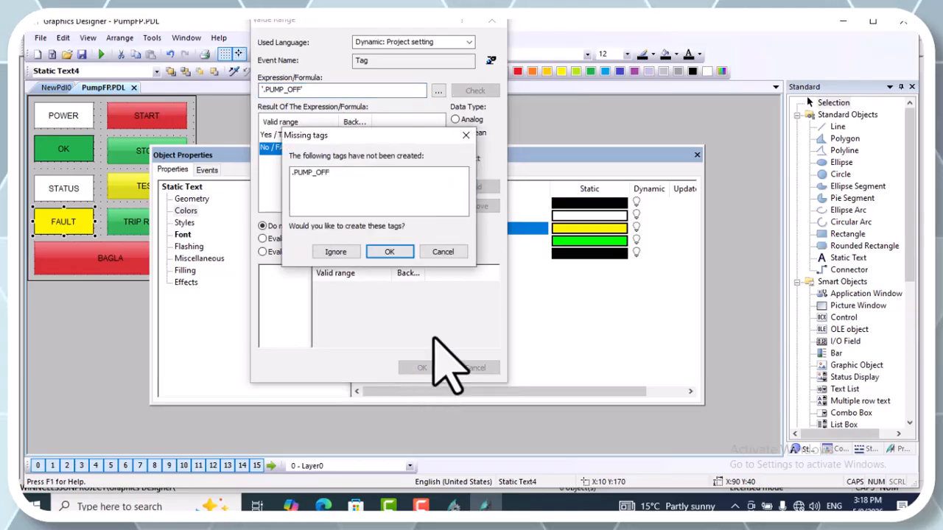
click(335, 250)
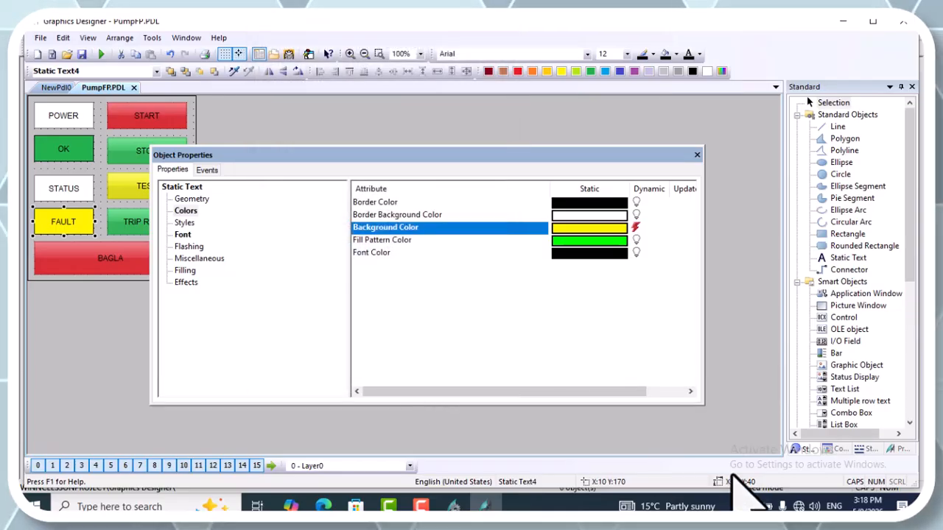
click(696, 155)
Start a direct connection on the TEST button's Release Left mouse event with the source constant 1
click(156, 218)
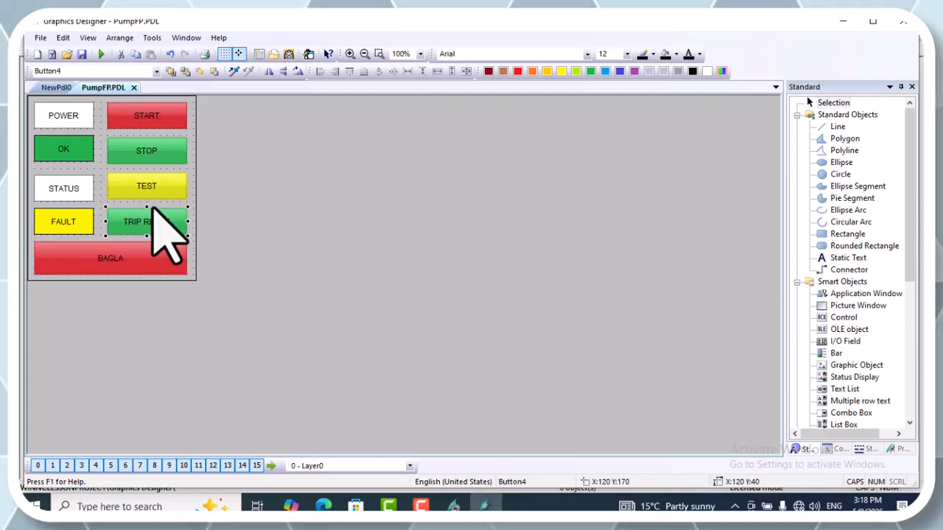
click(151, 189)
right_click(151, 189)
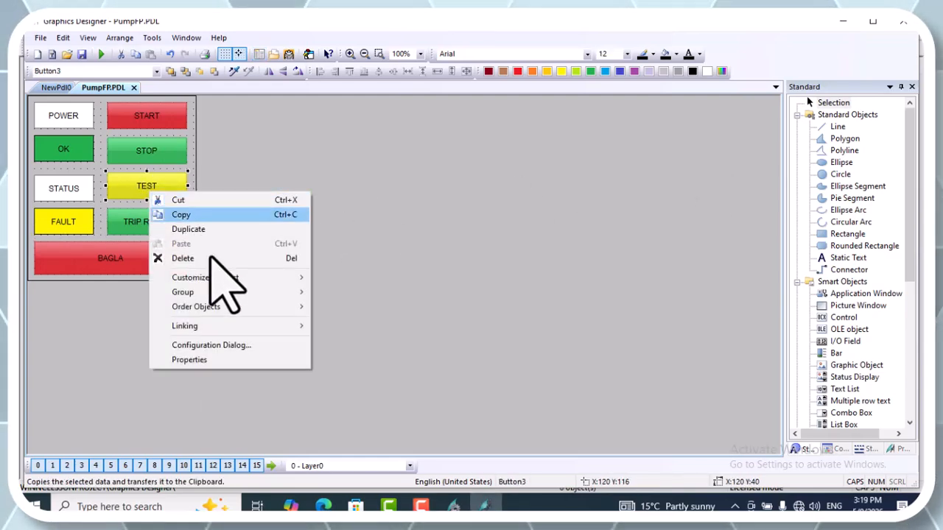
click(217, 360)
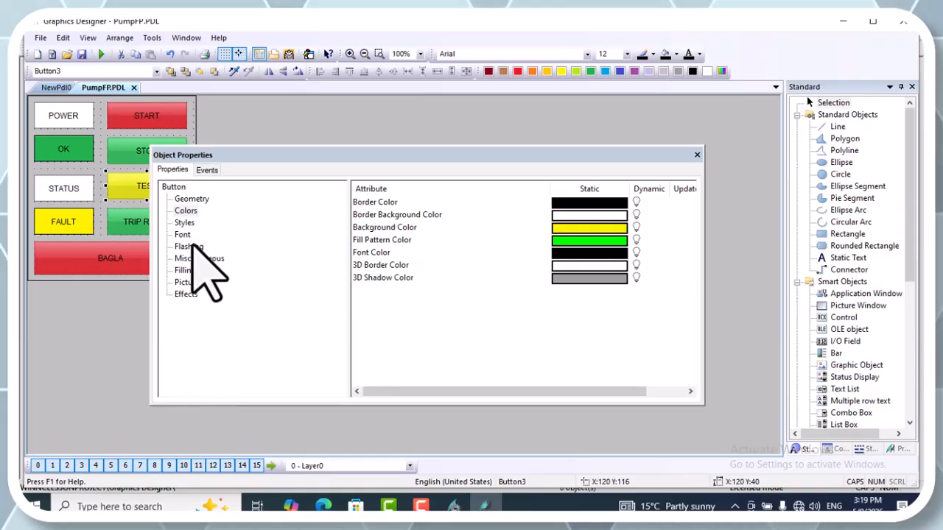
click(207, 169)
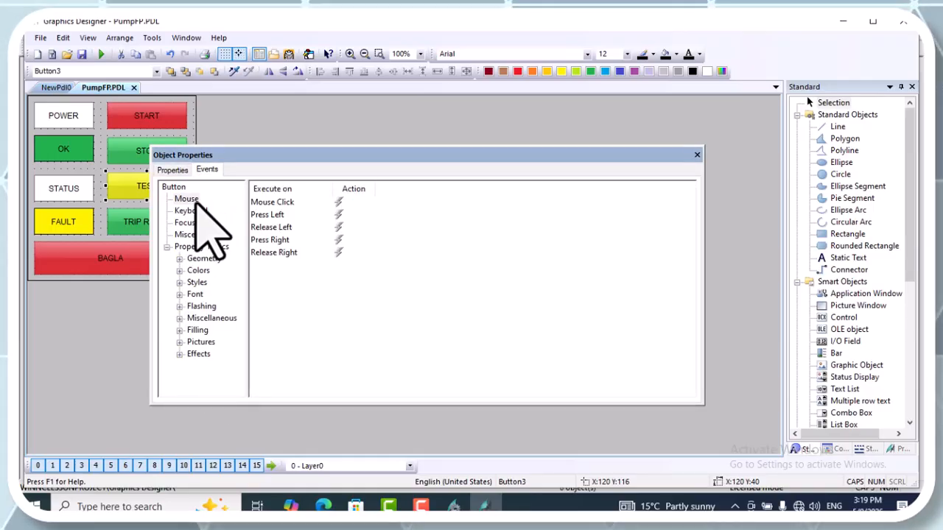
click(186, 199)
right_click(339, 230)
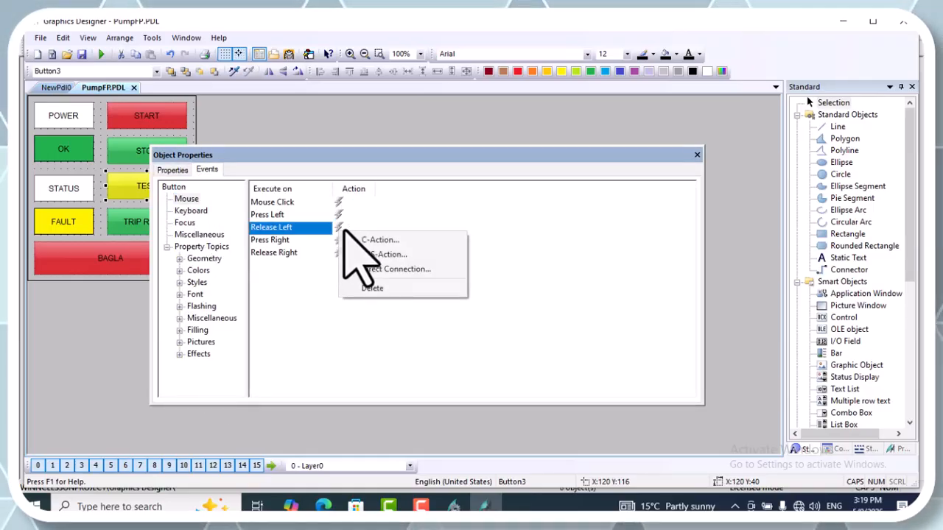
click(412, 272)
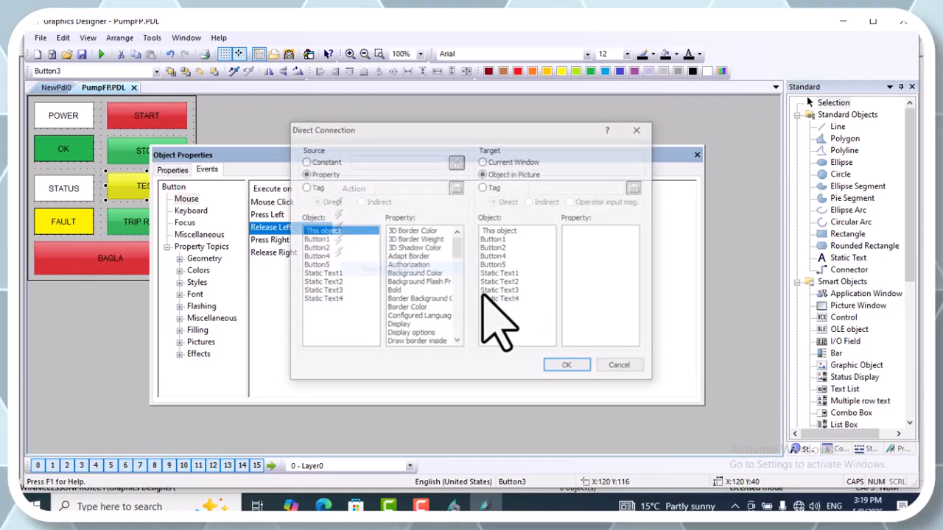
click(360, 165)
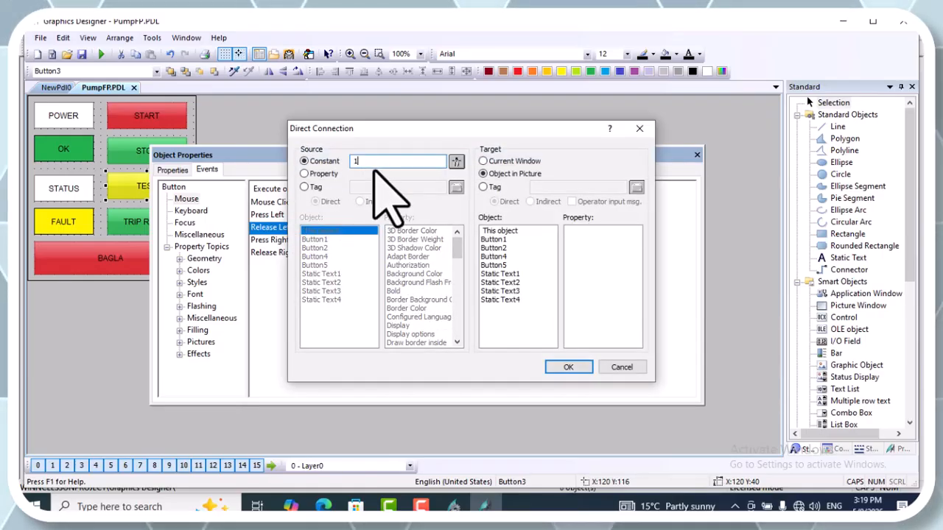
Set the target of the TEST button's direct connection to the BLUE.PUMP_OFF tag
click(492, 187)
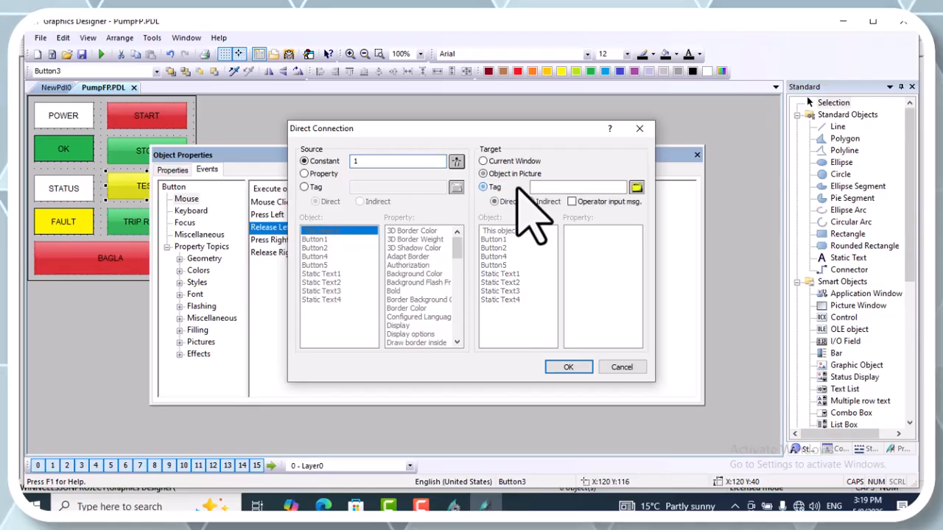
click(636, 187)
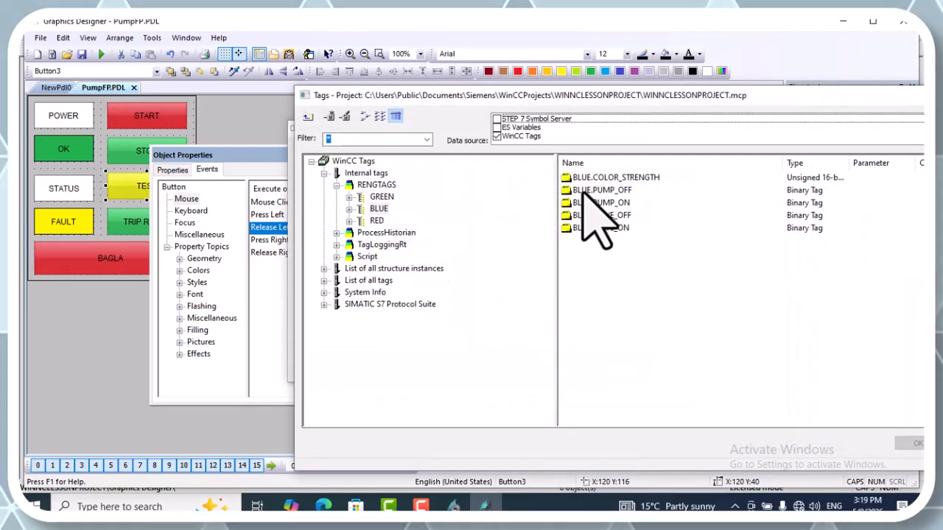
click(611, 190)
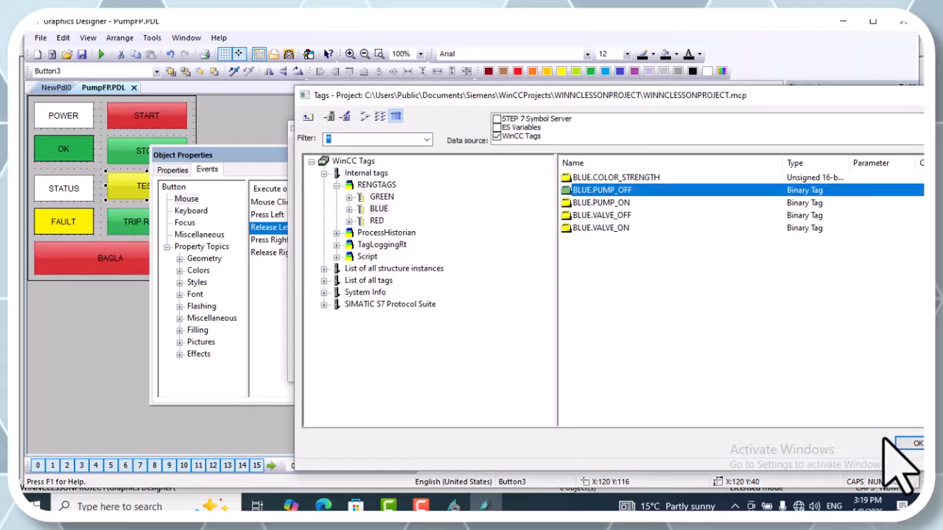
click(911, 444)
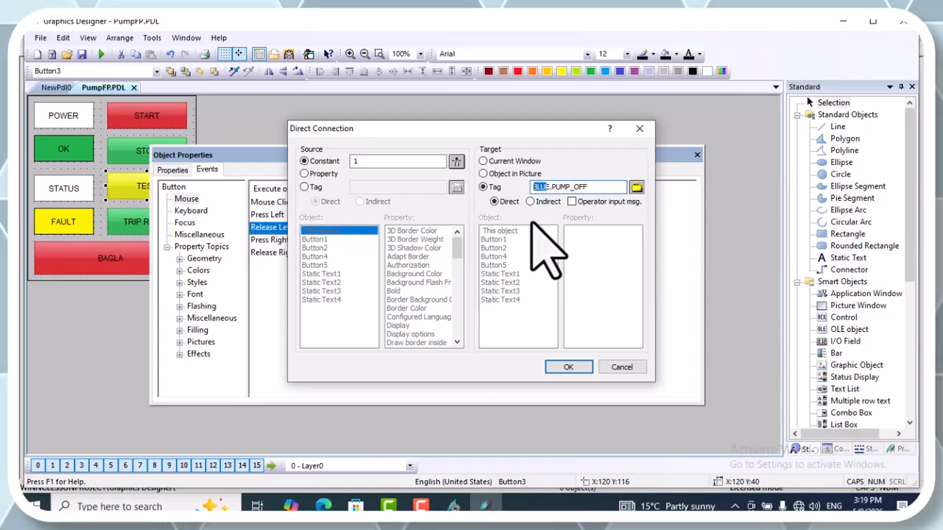
Strip the BLUE prefix from the target tag and apply the TEST button's direct connection
text(E)
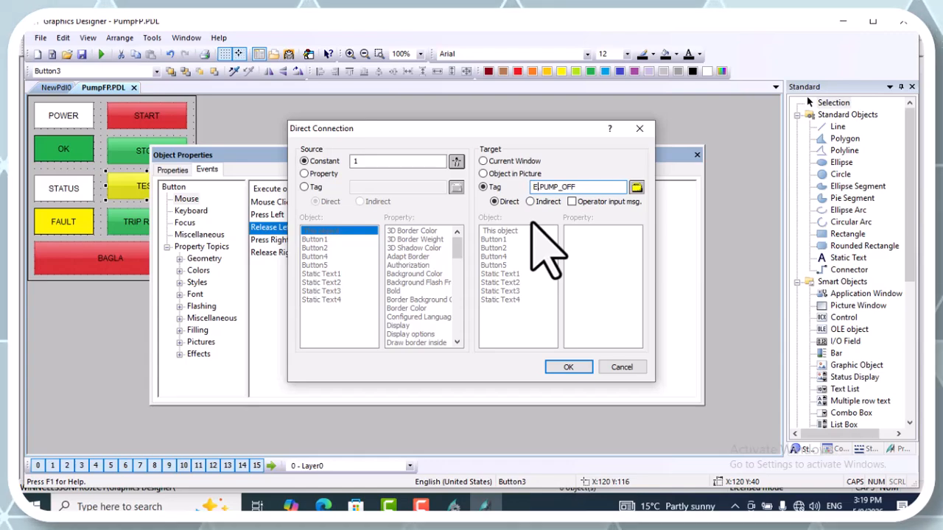
click(558, 367)
click(709, 467)
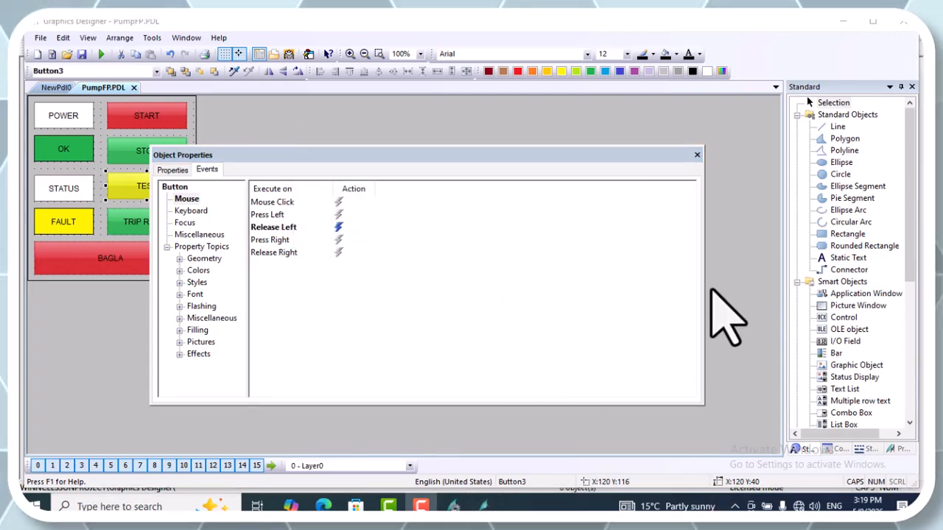
click(697, 156)
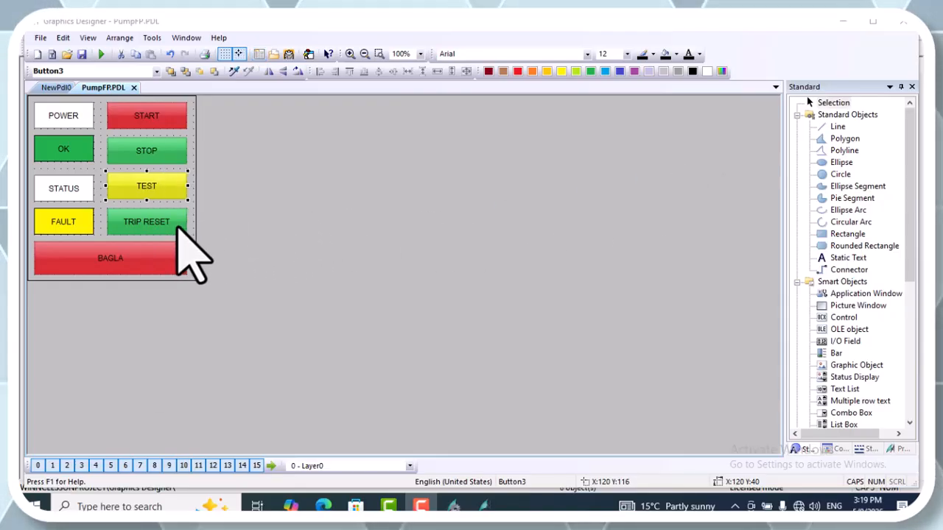
Start a direct connection on the TRIP RESET button's Release Left mouse event with the source constant 0
right_click(179, 227)
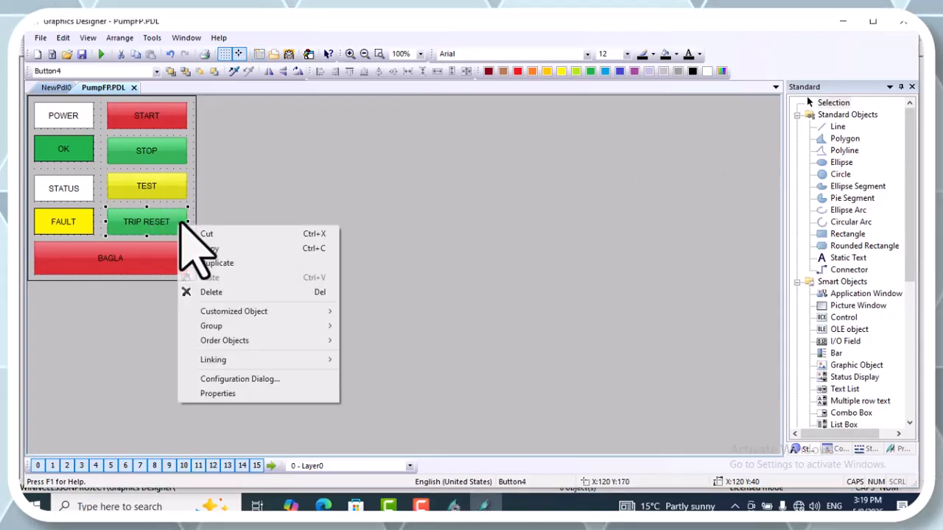
click(247, 393)
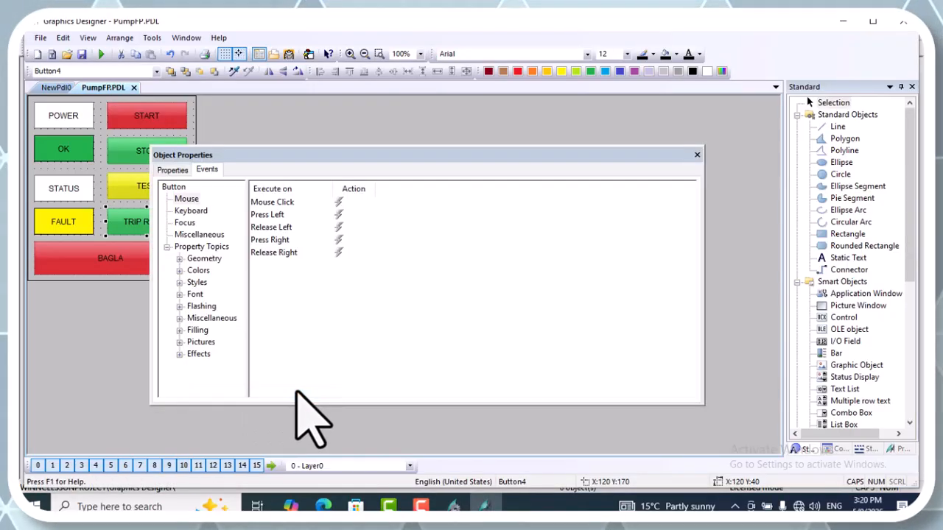
right_click(338, 231)
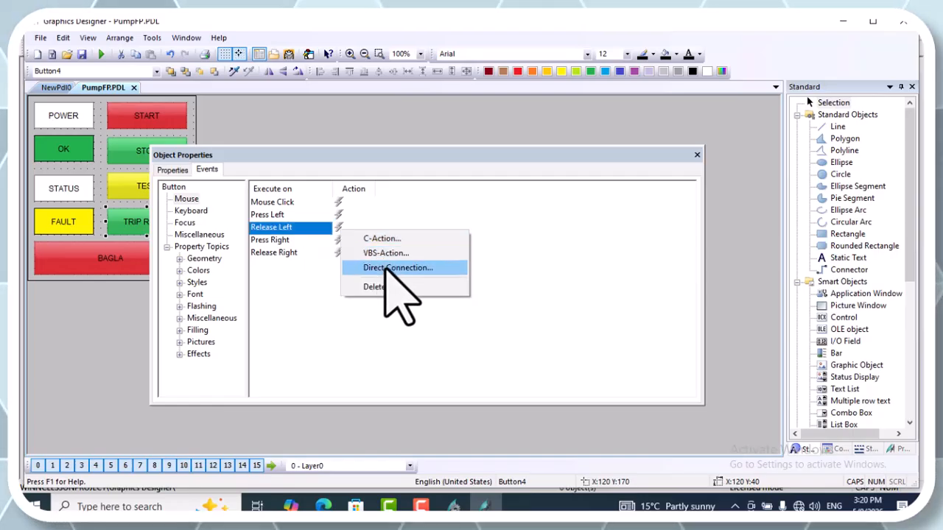
click(386, 267)
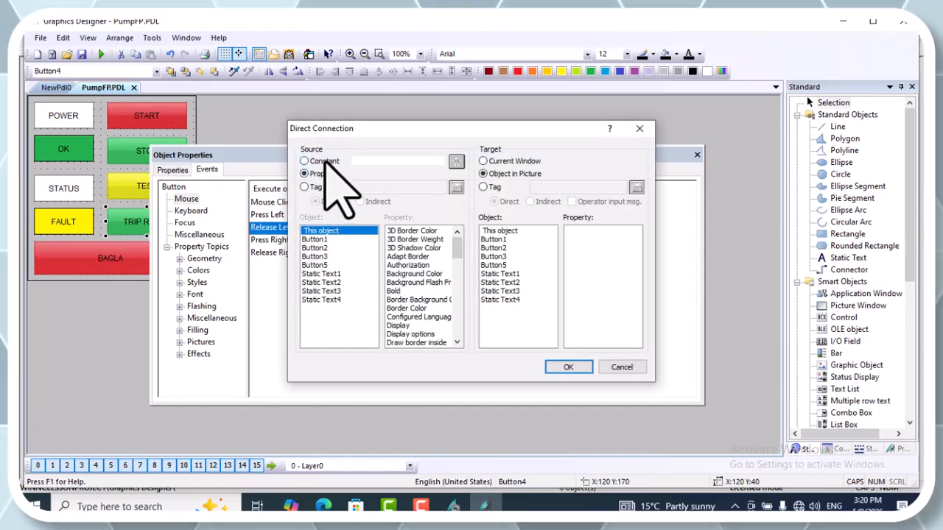
click(324, 161)
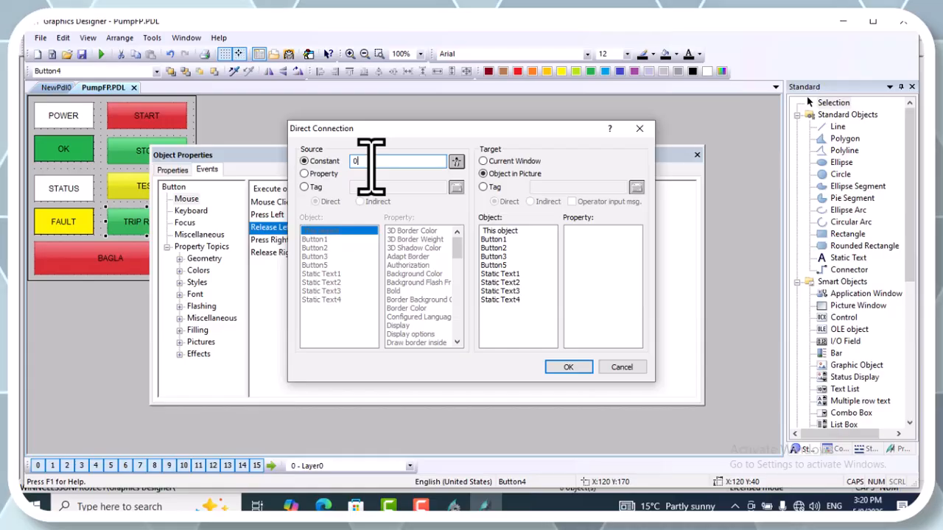
Set the target of the TRIP RESET button's direct connection to the BLUE.PUMP_OFF tag
click(491, 187)
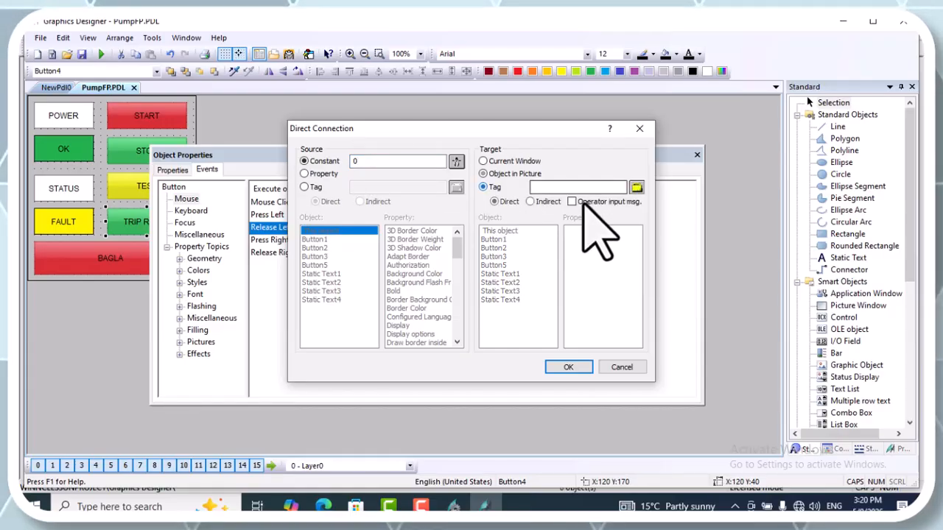
click(636, 187)
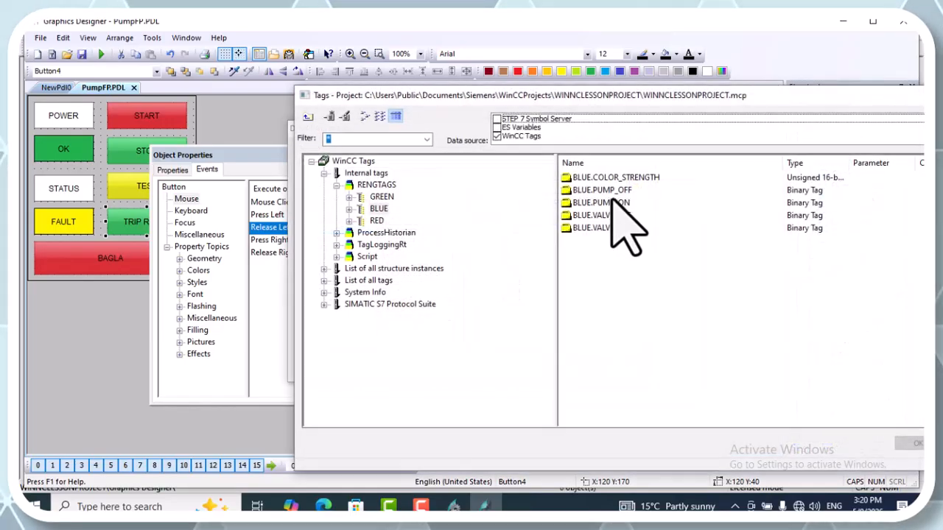
click(608, 190)
click(915, 440)
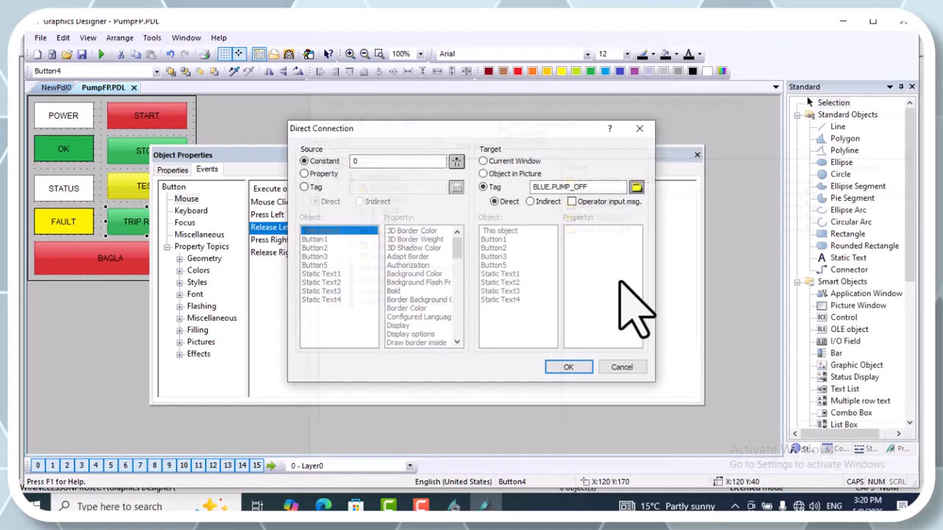
Shorten the target tag to .PUMP_OFF, apply the TRIP RESET button's direct connection and close its properties
double_click(545, 186)
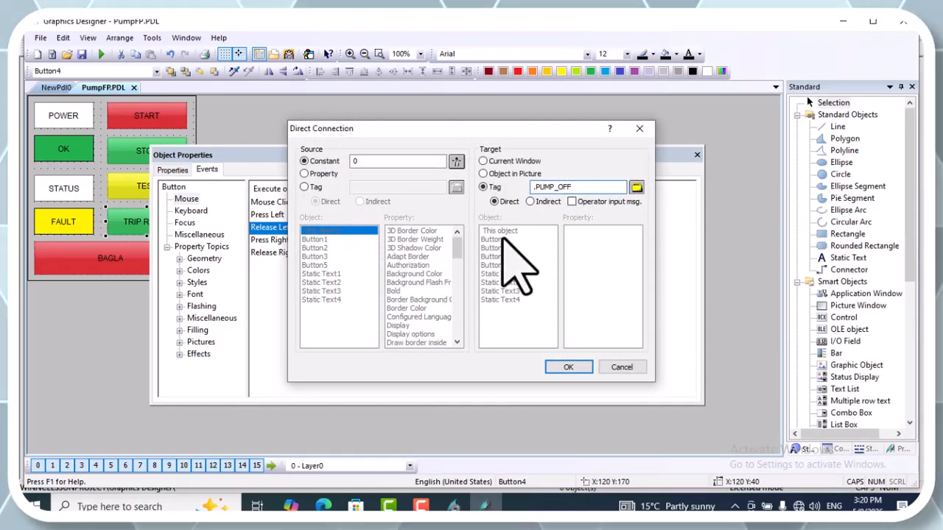
click(569, 368)
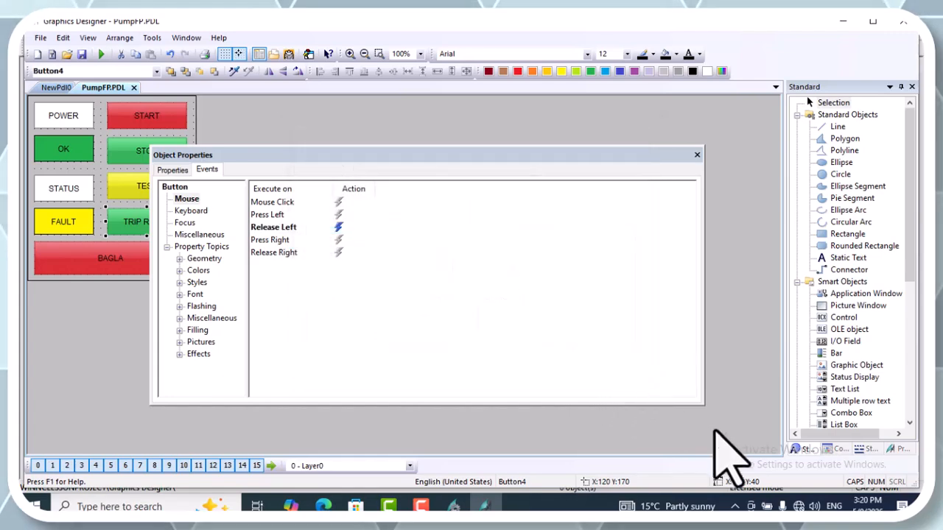
click(696, 155)
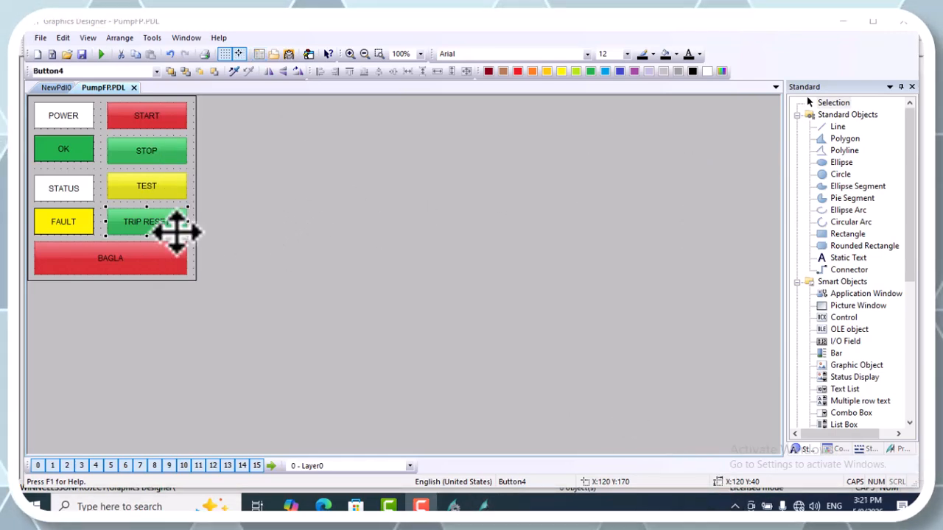
Start a direct connection on the BAGLA button's Release Left mouse event with the source constant 0
right_click(146, 257)
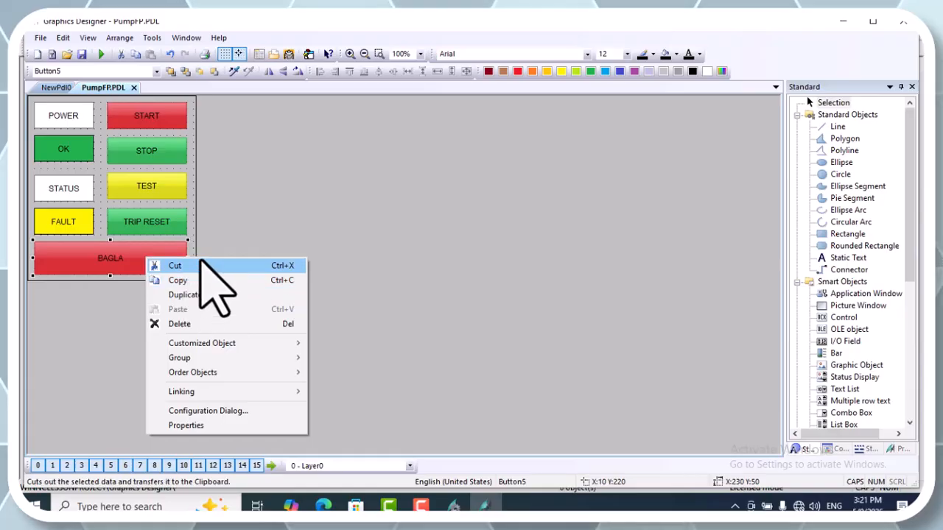
click(211, 425)
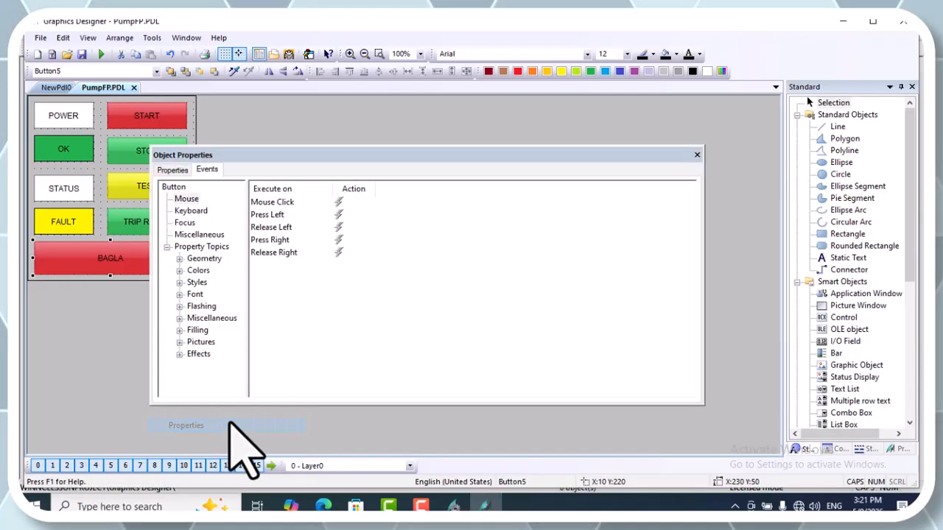
click(186, 200)
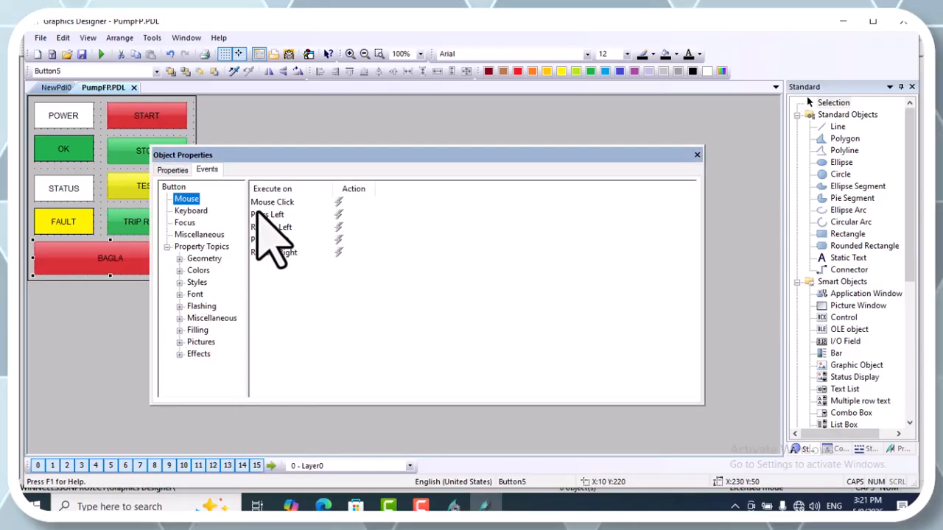
right_click(340, 230)
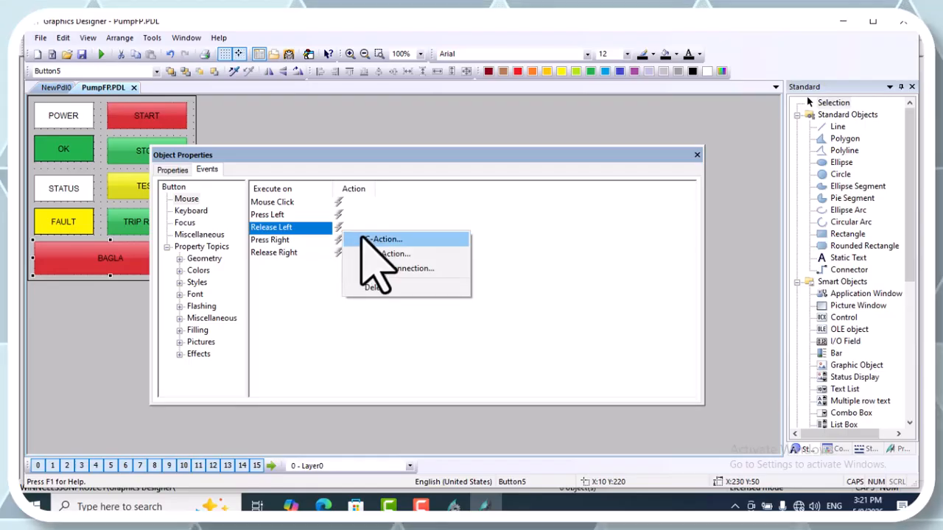
click(379, 270)
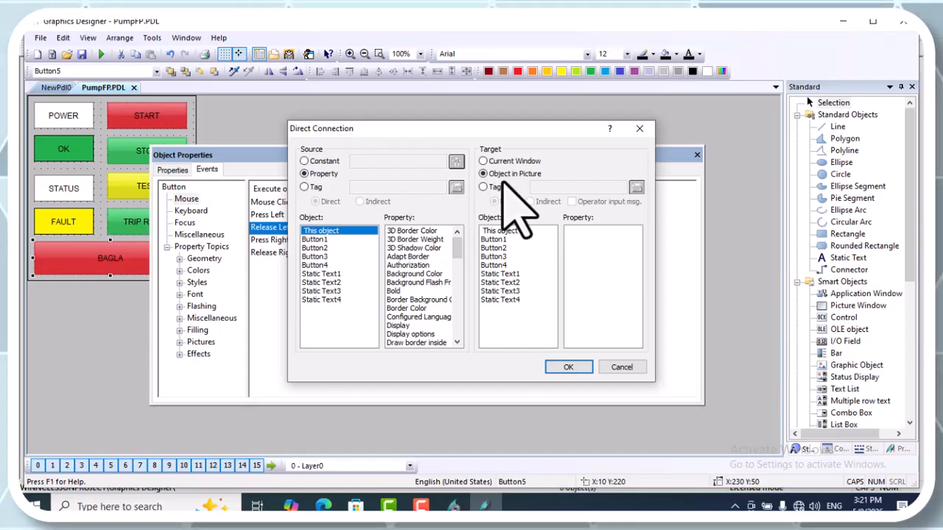
click(345, 159)
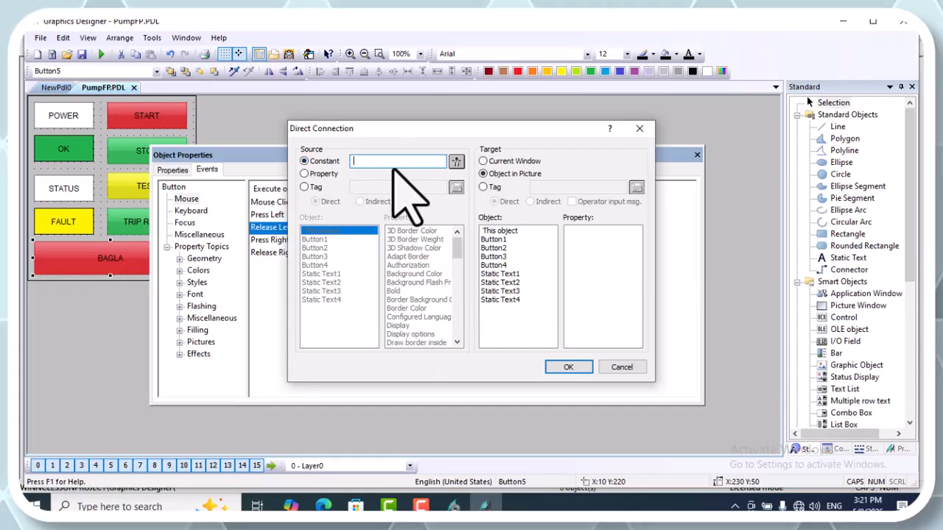
Target the current window's Display property, apply the BAGLA button's direct connection and close its properties
click(502, 162)
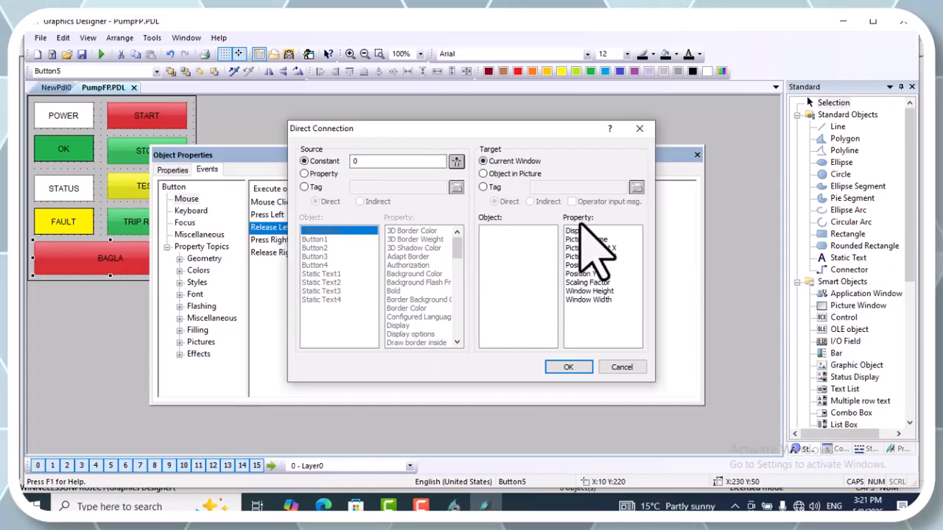
click(569, 366)
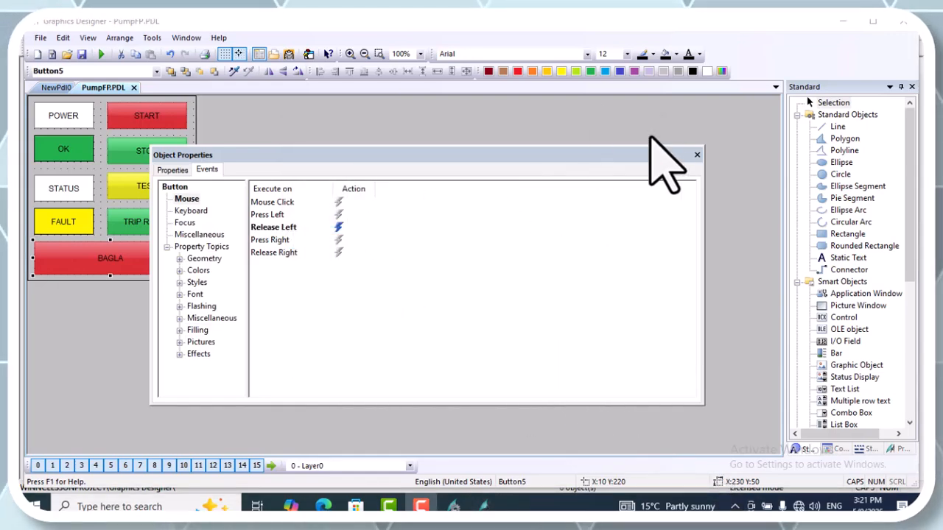
click(696, 155)
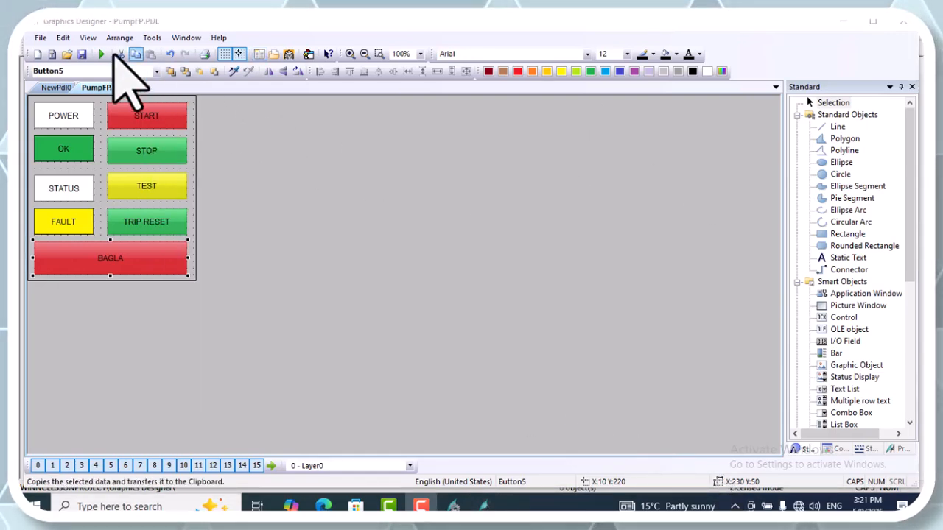
Save the finished pump faceplate, and save a copy of it in the GraCS folder as ValveFP.PDL
click(83, 54)
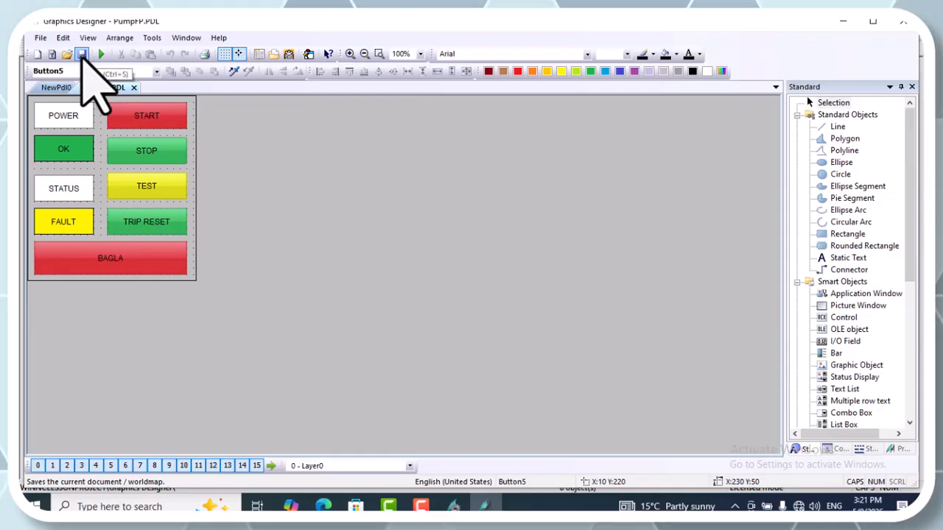
click(41, 38)
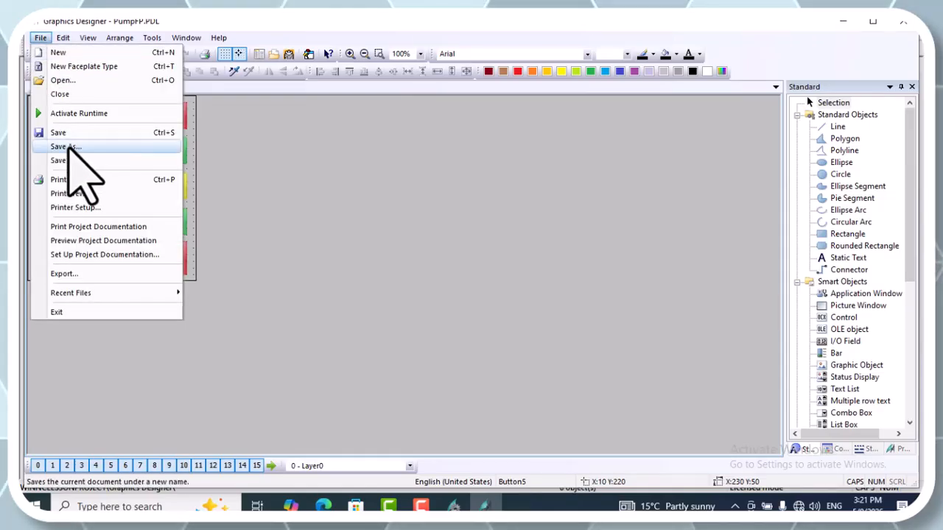
click(70, 147)
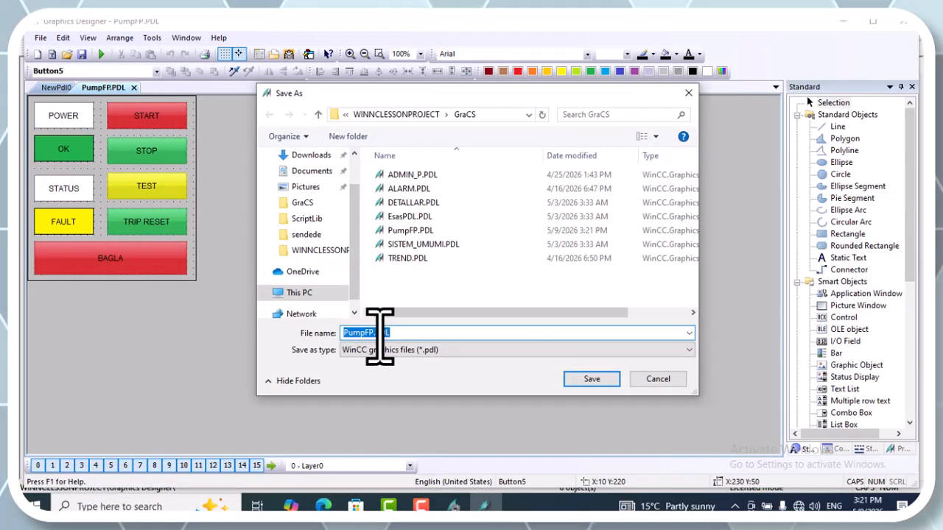
click(365, 331)
drag(365, 331, 300, 328)
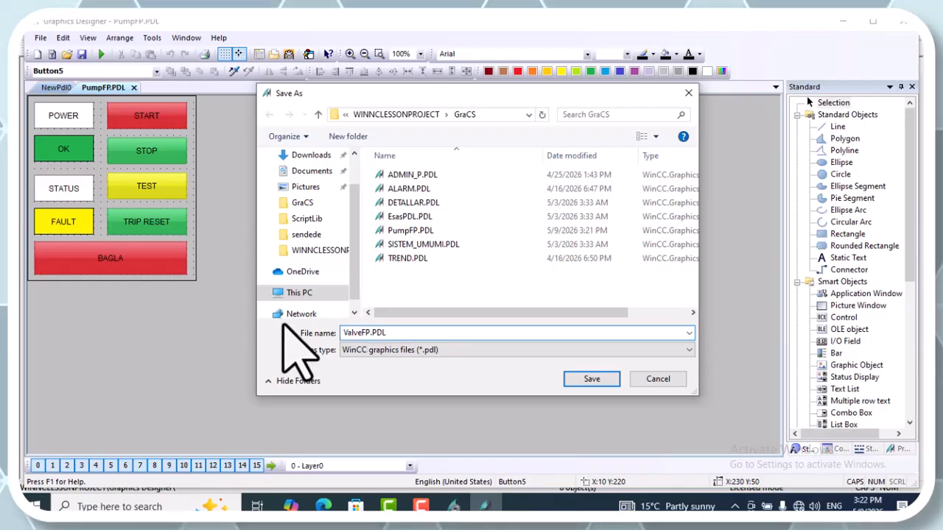
key(Return)
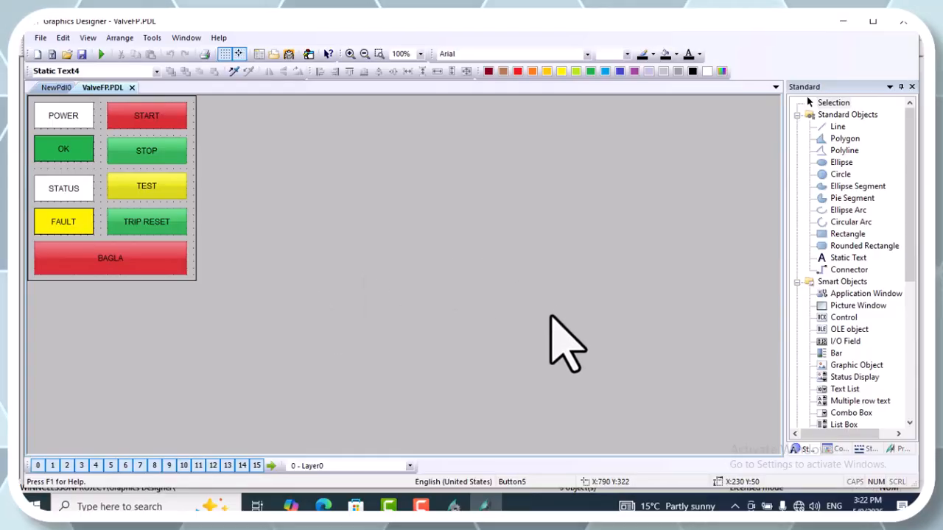